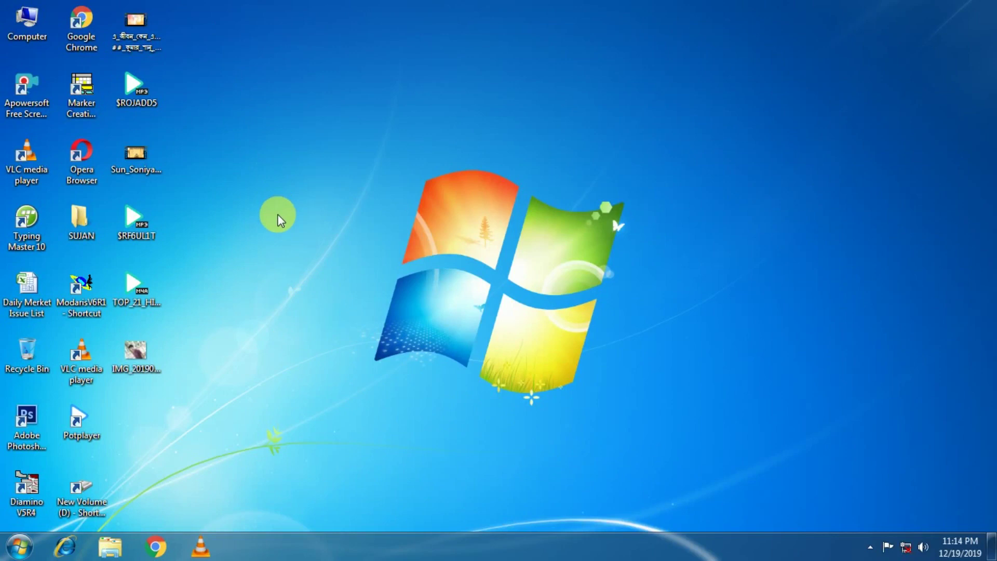
# Refresh the desktop and launch Diamino V5R4 from its desktop shortcut.
pyautogui.rightClick(256, 123)
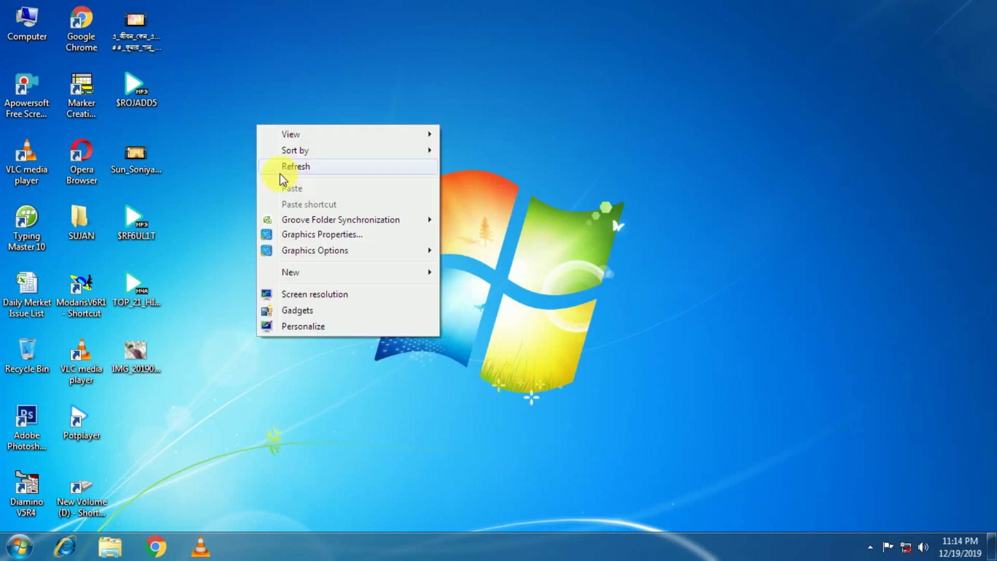
pyautogui.click(280, 164)
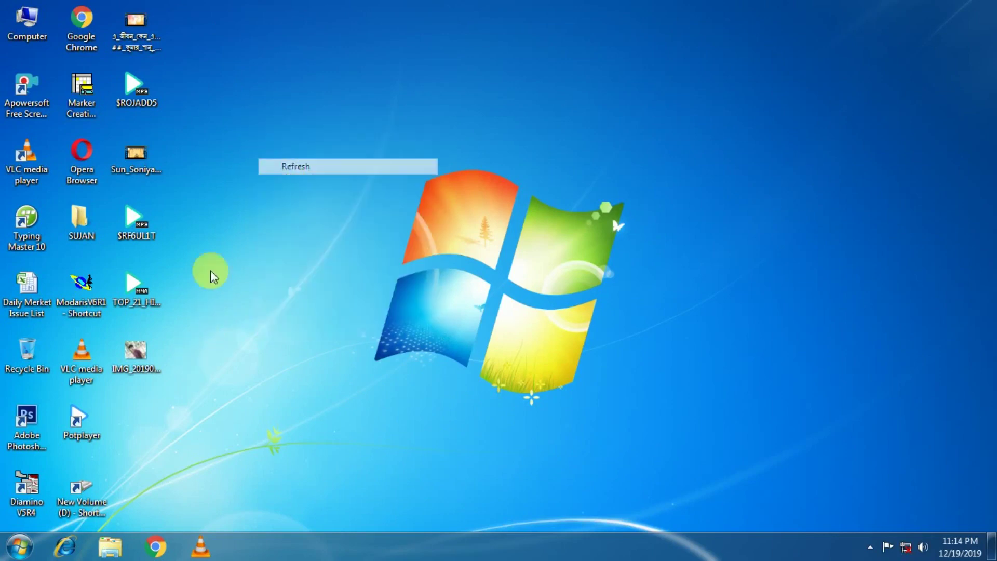
pyautogui.doubleClick(35, 509)
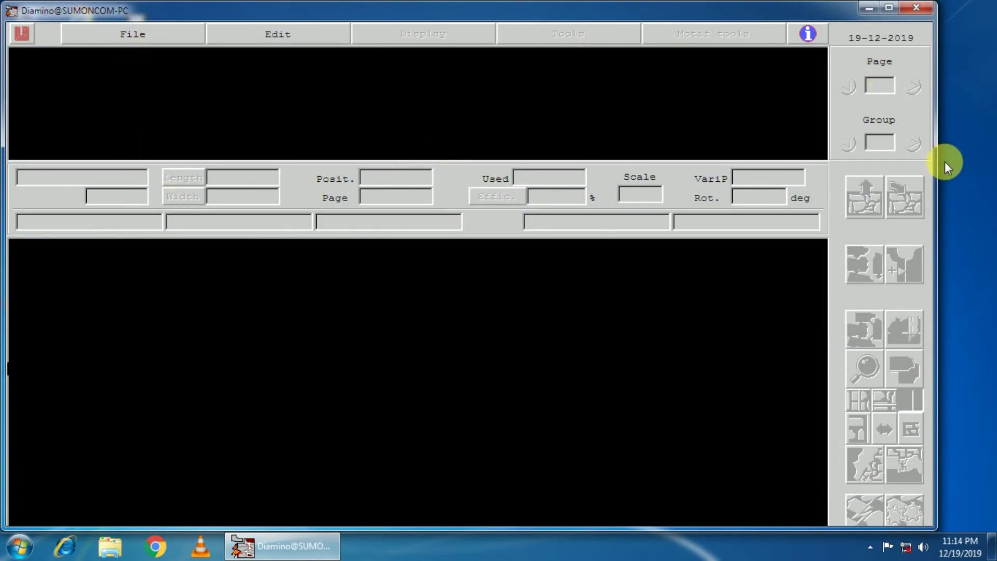
pyautogui.click(522, 11)
# Change the display resolution to 1280 × 1024 in Screen Resolution and apply it.
pyautogui.moveTo(522, 10); pyautogui.dragTo(501, 50)
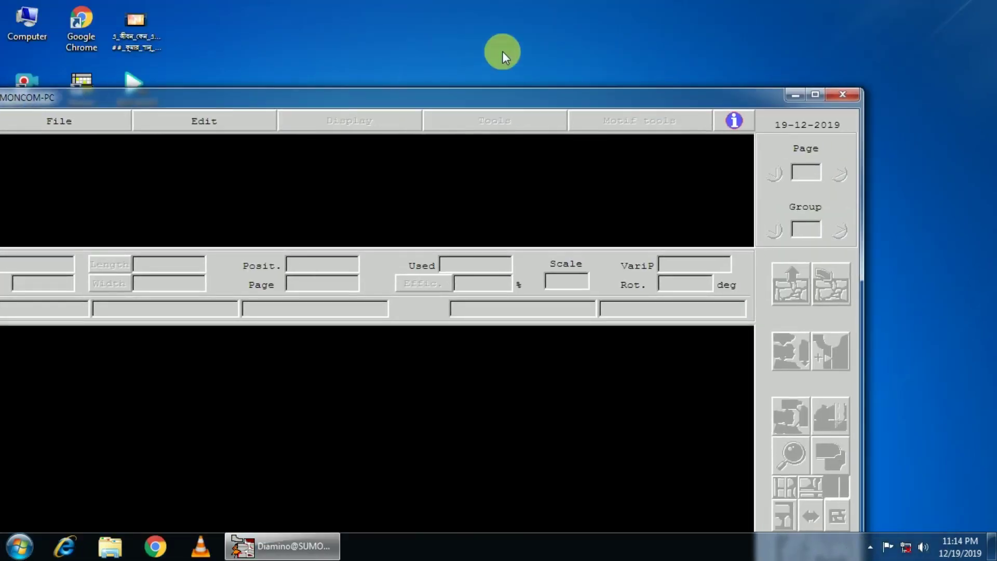
pyautogui.rightClick(516, 22)
pyautogui.click(566, 193)
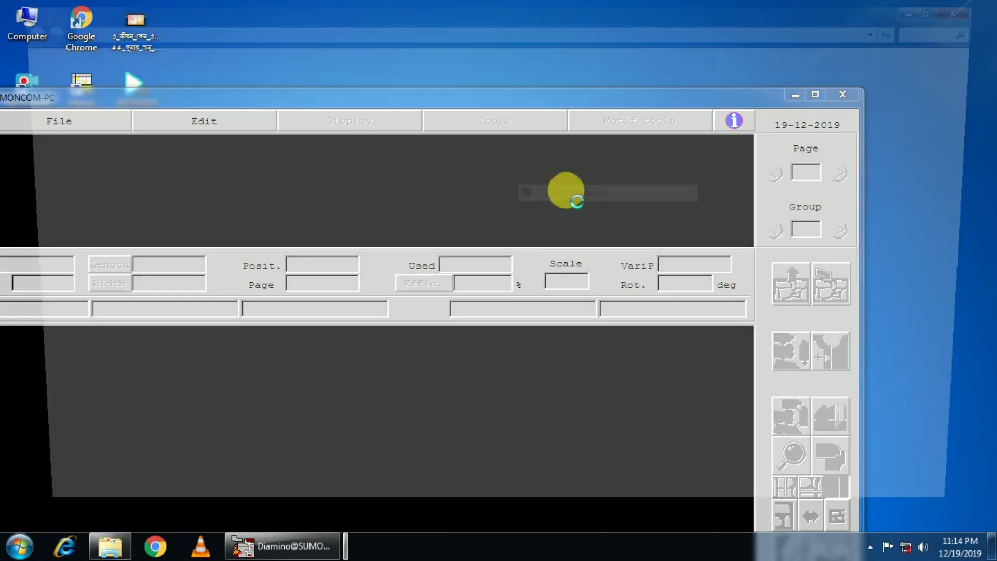
pyautogui.click(416, 205)
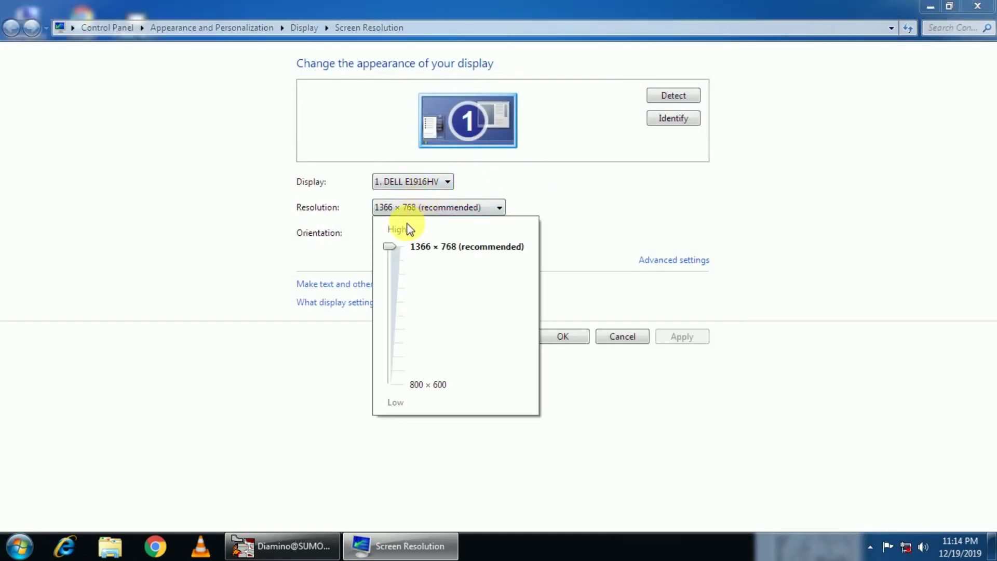
pyautogui.moveTo(391, 255)
pyautogui.mouseDown()
pyautogui.moveTo(394, 278)
pyautogui.moveTo(392, 270)
pyautogui.mouseUp()
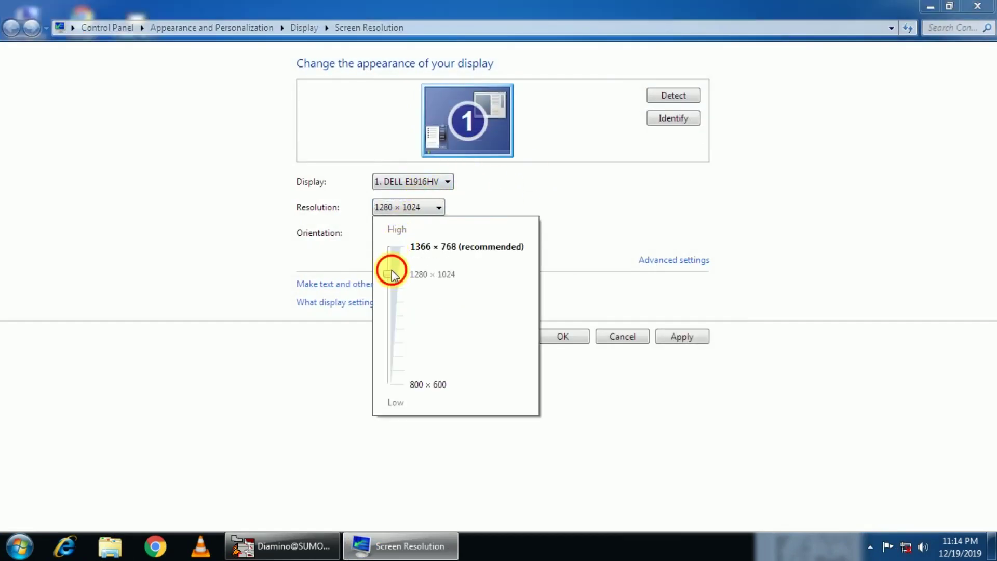
pyautogui.click(675, 339)
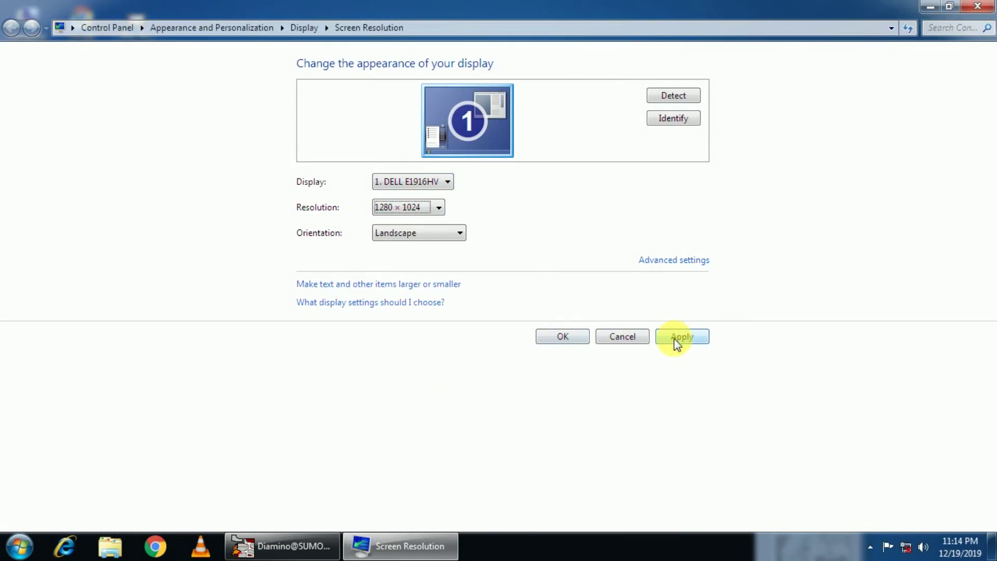
pyautogui.click(563, 337)
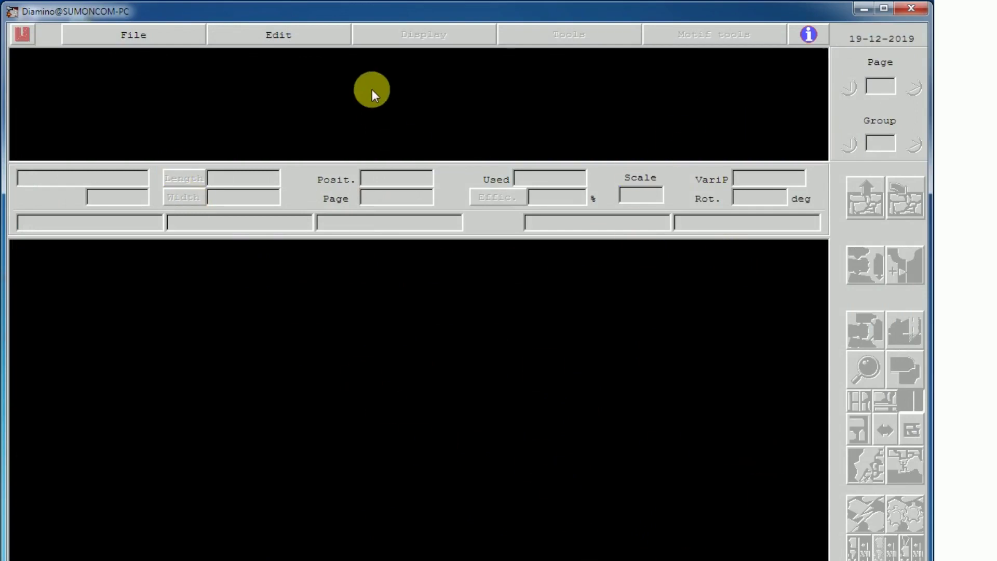
# Exit Diamino V5R4, confirming the Graphic Process exit warning.
pyautogui.click(911, 7)
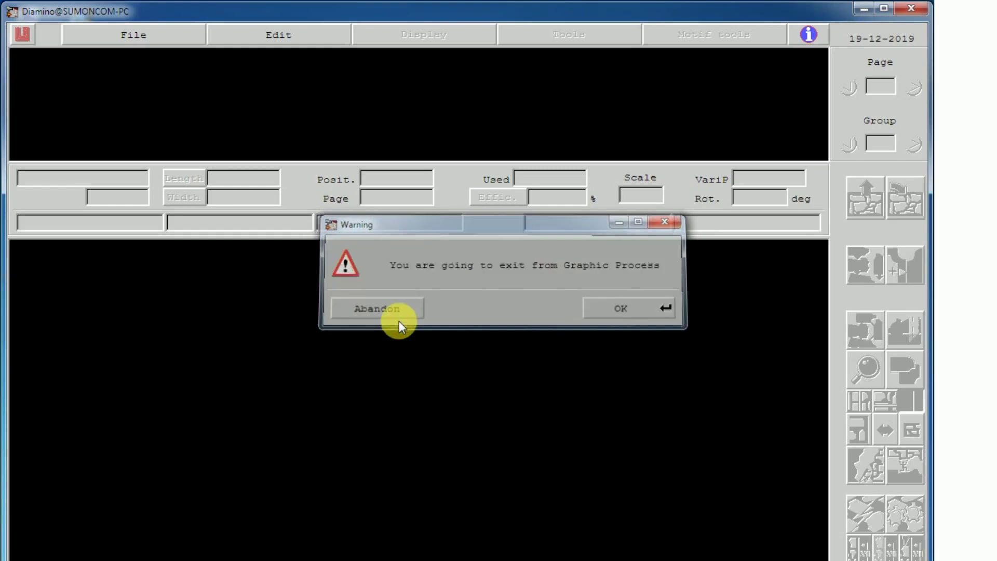
pyautogui.click(397, 314)
pyautogui.click(911, 9)
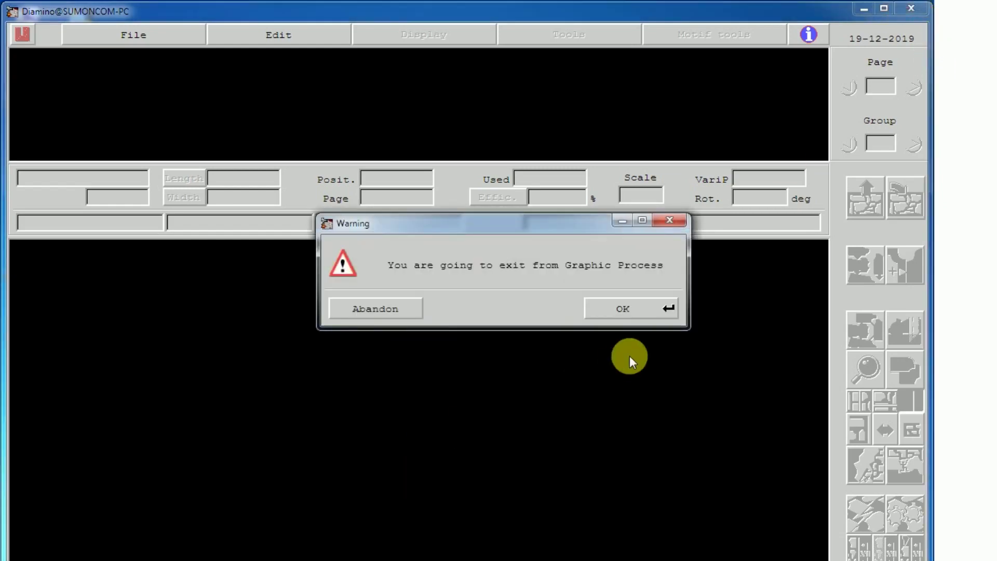
pyautogui.click(623, 312)
# Refresh the desktop twice.
pyautogui.rightClick(229, 205)
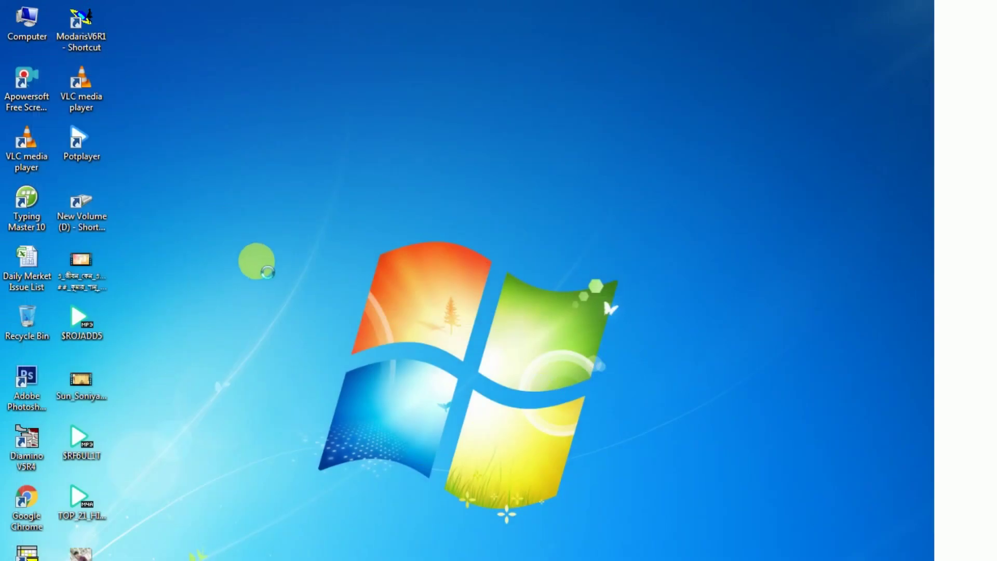
pyautogui.click(268, 254)
pyautogui.rightClick(214, 234)
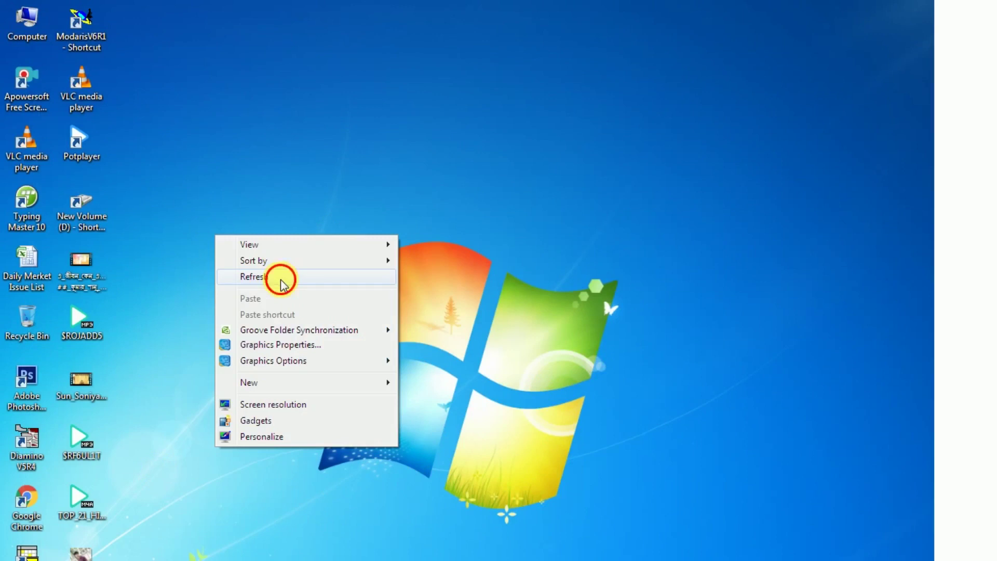
pyautogui.click(279, 277)
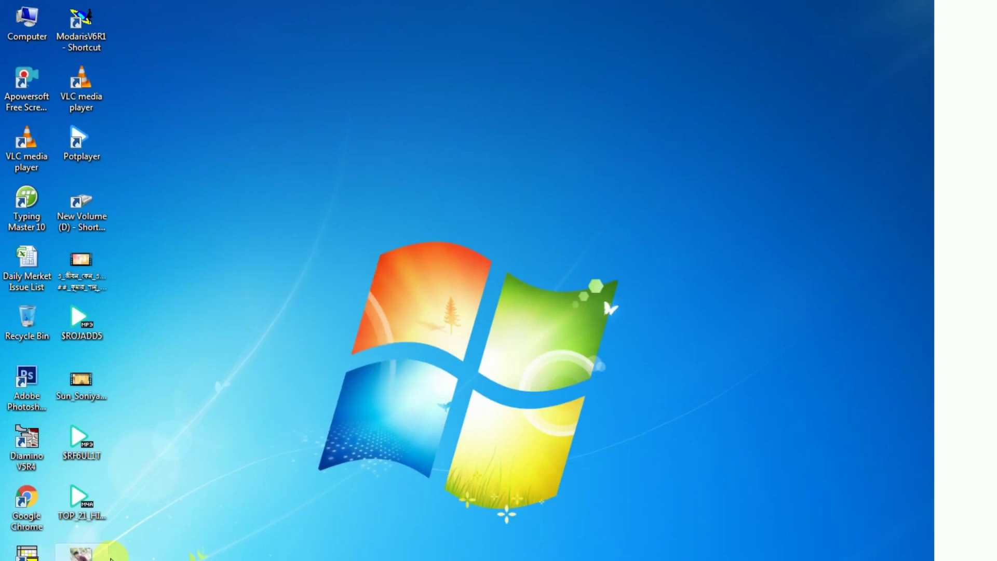
# Restore the resolution to 1366 × 768, keep the changes, and refresh the desktop.
pyautogui.rightClick(347, 220)
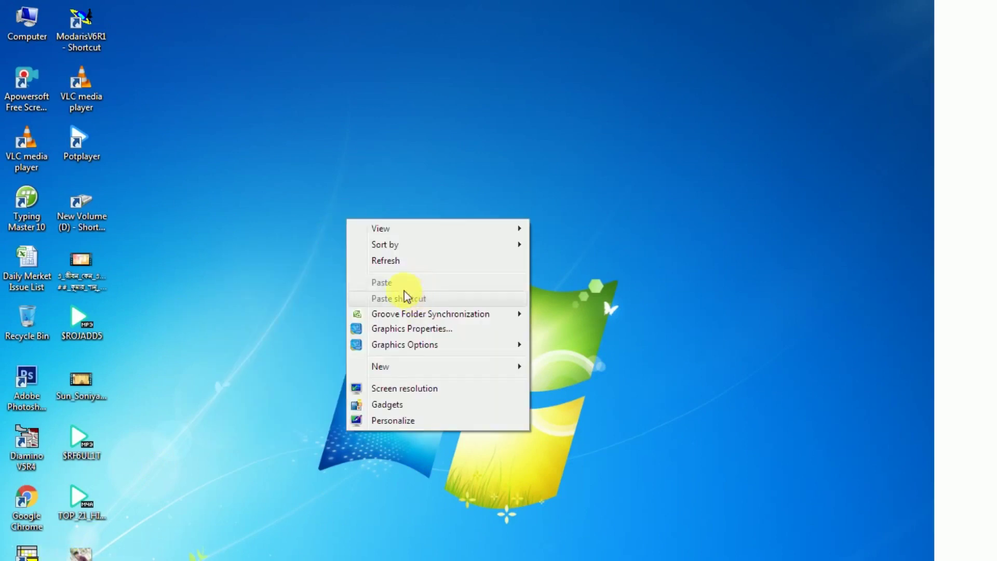
pyautogui.click(396, 392)
pyautogui.click(404, 208)
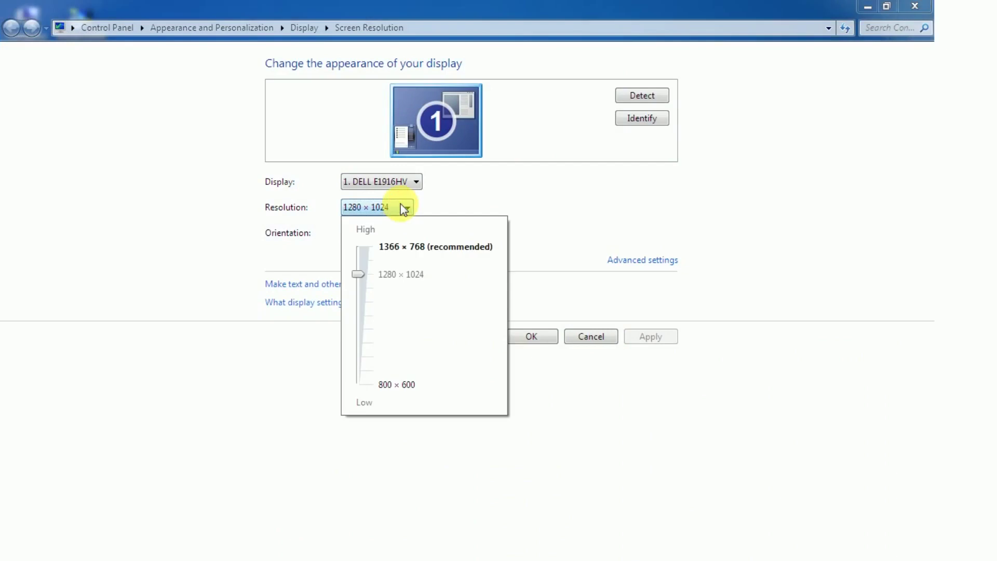
pyautogui.moveTo(360, 273); pyautogui.dragTo(378, 228)
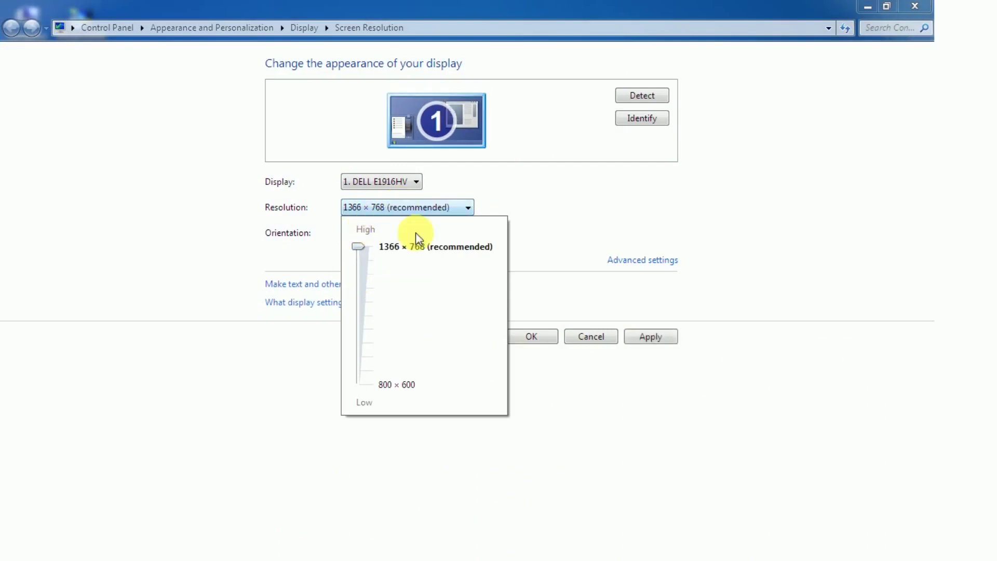
pyautogui.click(670, 340)
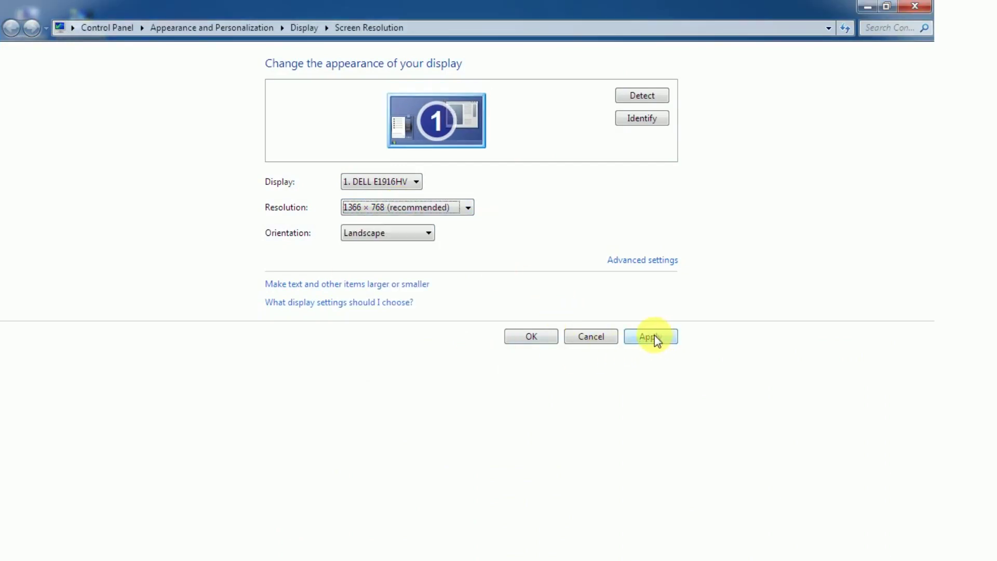
pyautogui.click(653, 335)
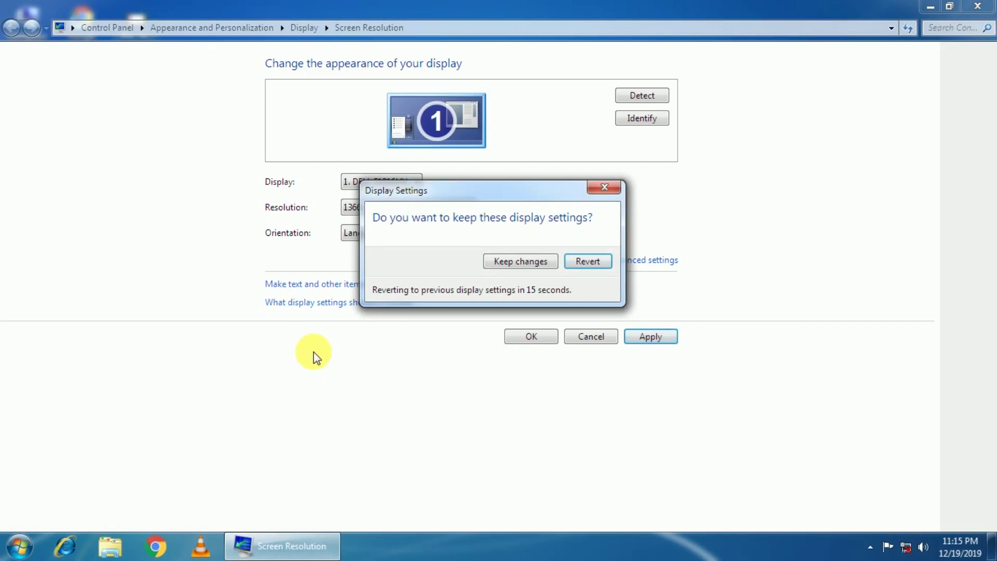
pyautogui.click(534, 262)
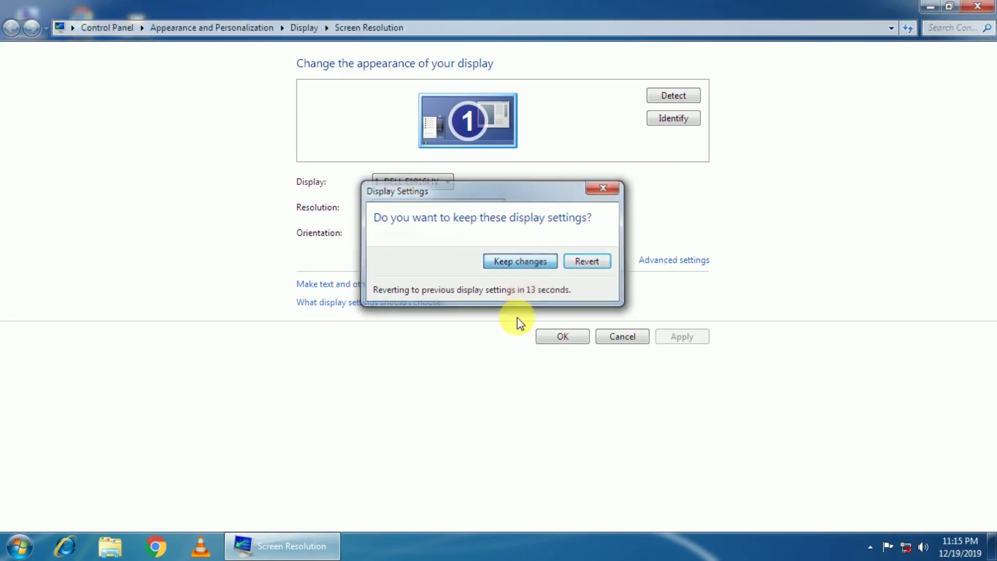
pyautogui.click(558, 338)
pyautogui.rightClick(347, 110)
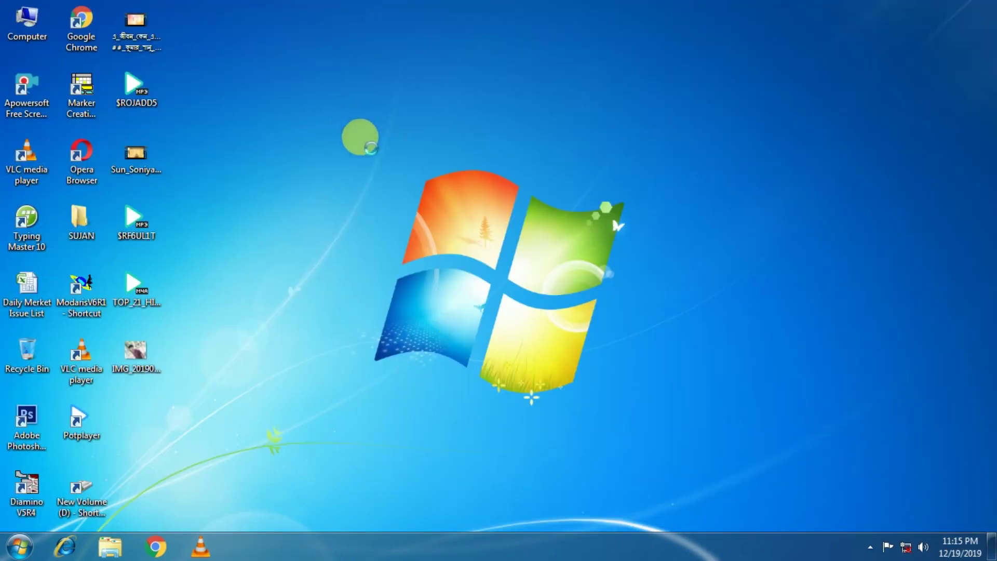
pyautogui.click(388, 146)
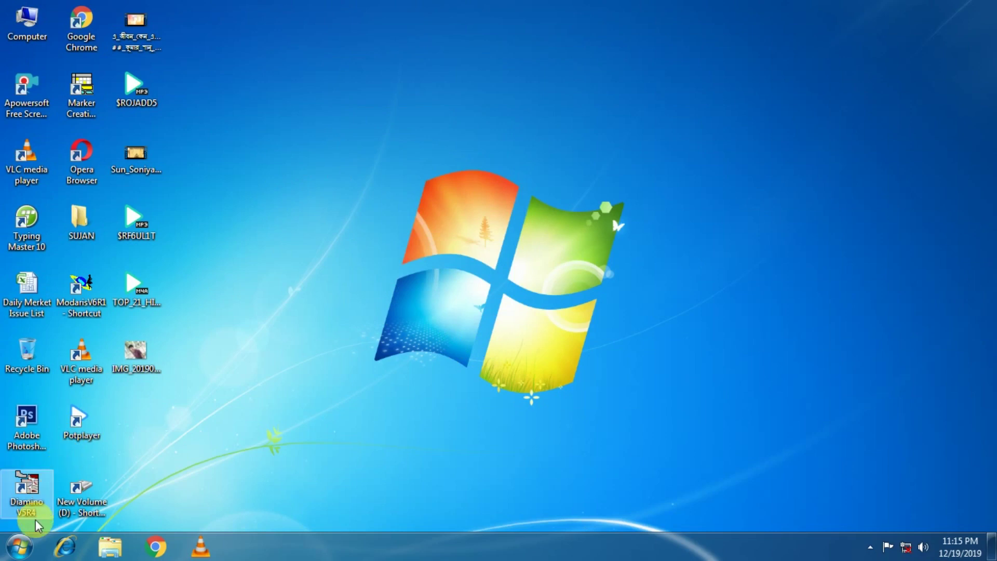
# Relaunch Diamino and point the access paths to E:\BEST SELLER\BENTON BLU TEE\.
pyautogui.doubleClick(27, 491)
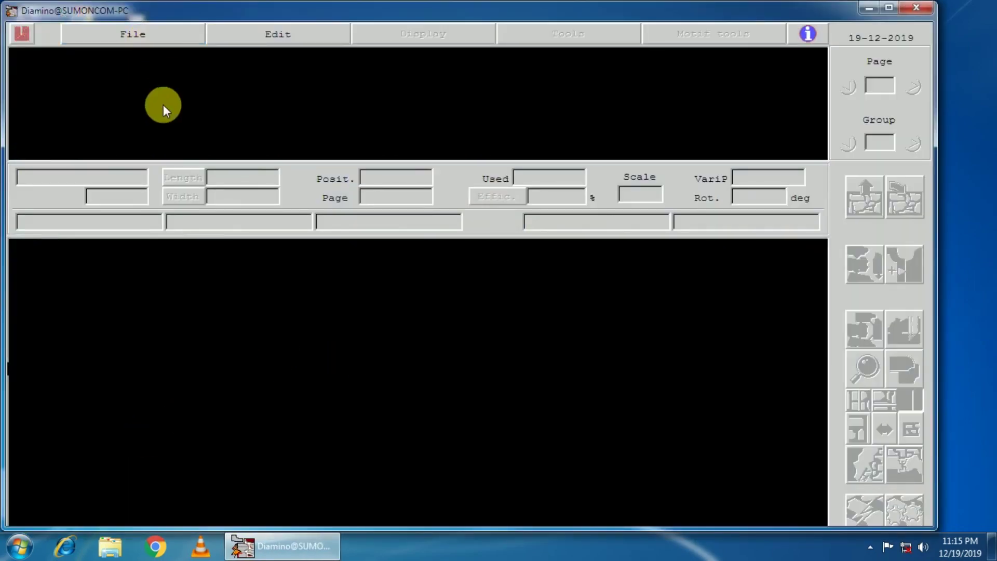
pyautogui.click(125, 33)
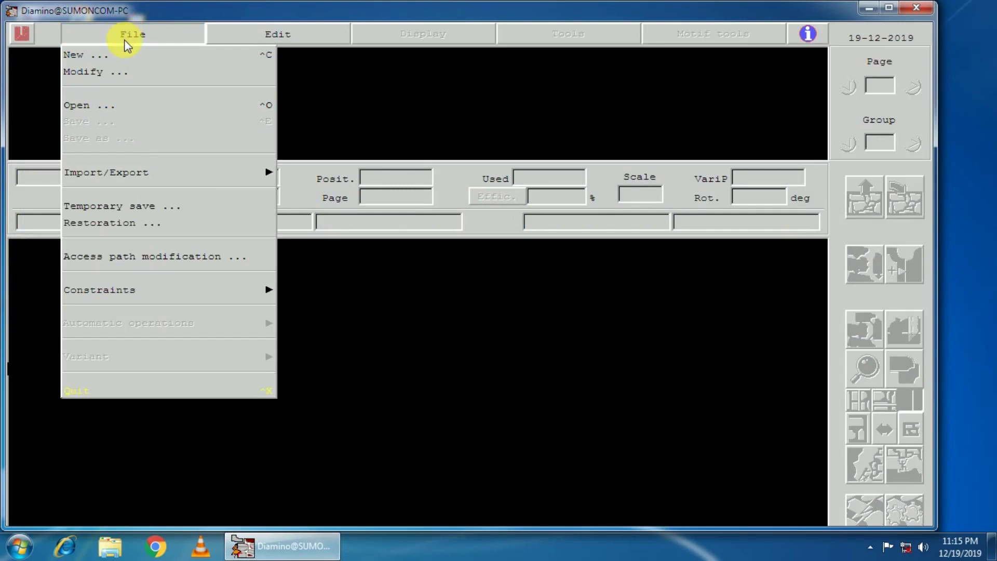
pyautogui.moveTo(160, 178)
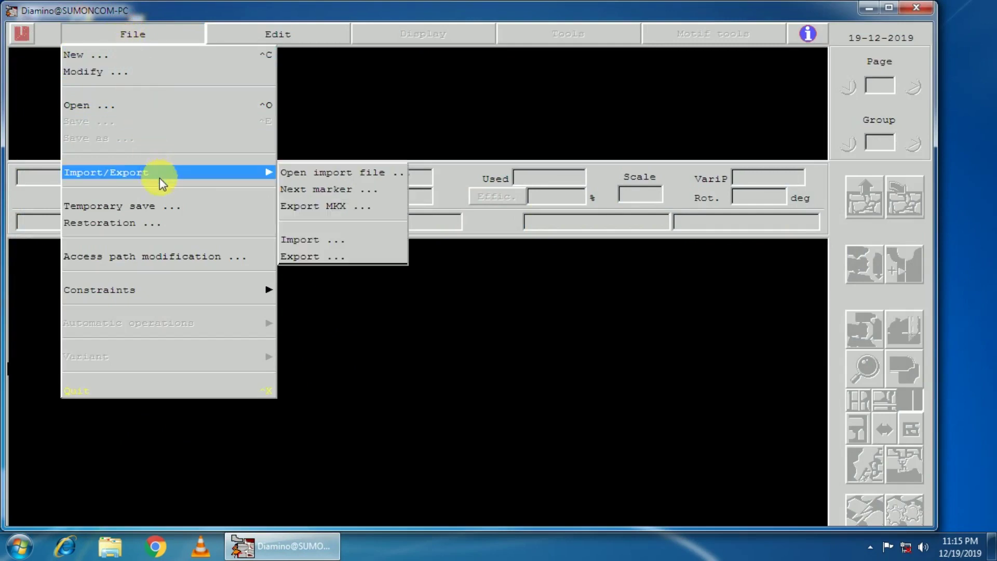
pyautogui.click(182, 262)
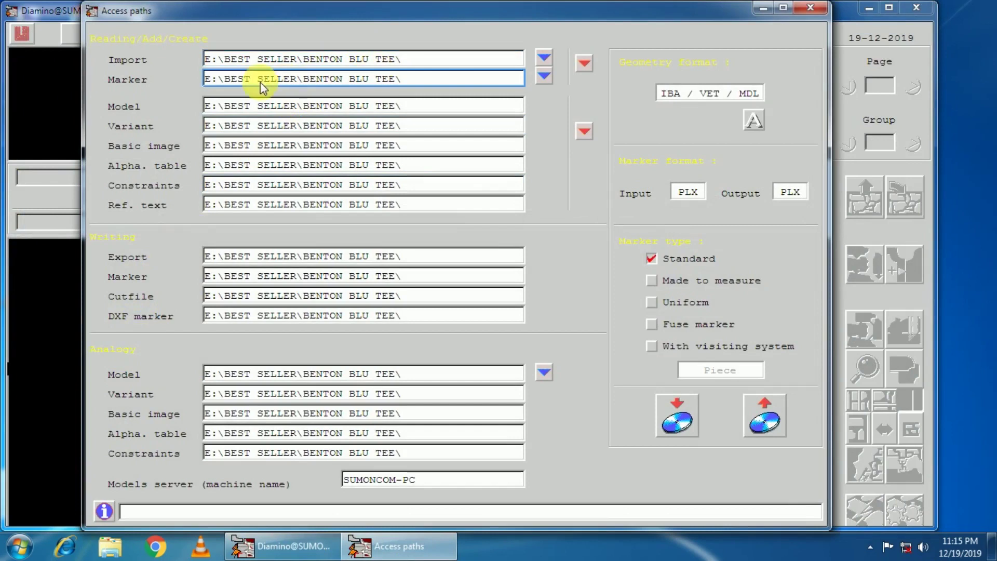
pyautogui.click(246, 58)
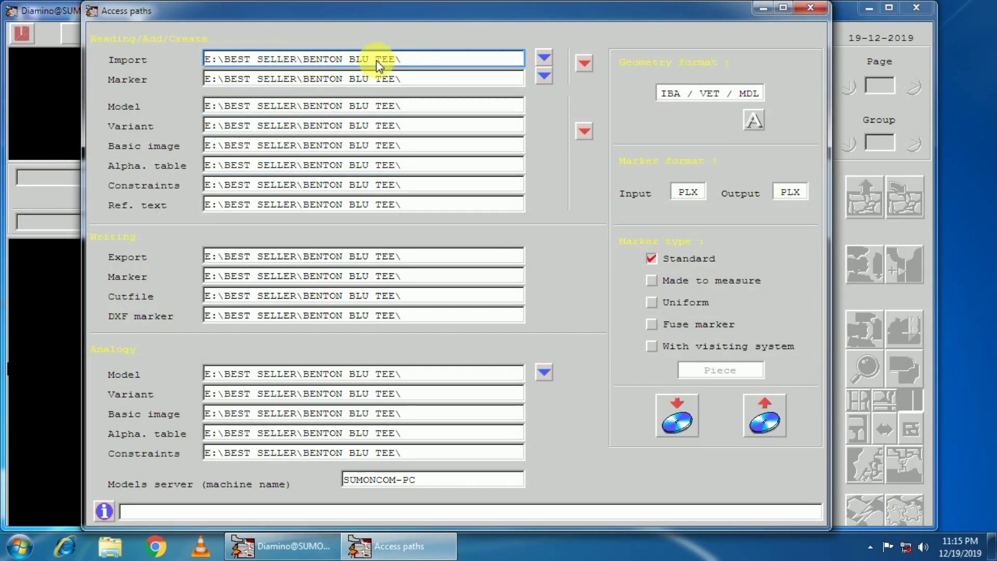
pyautogui.doubleClick(483, 55)
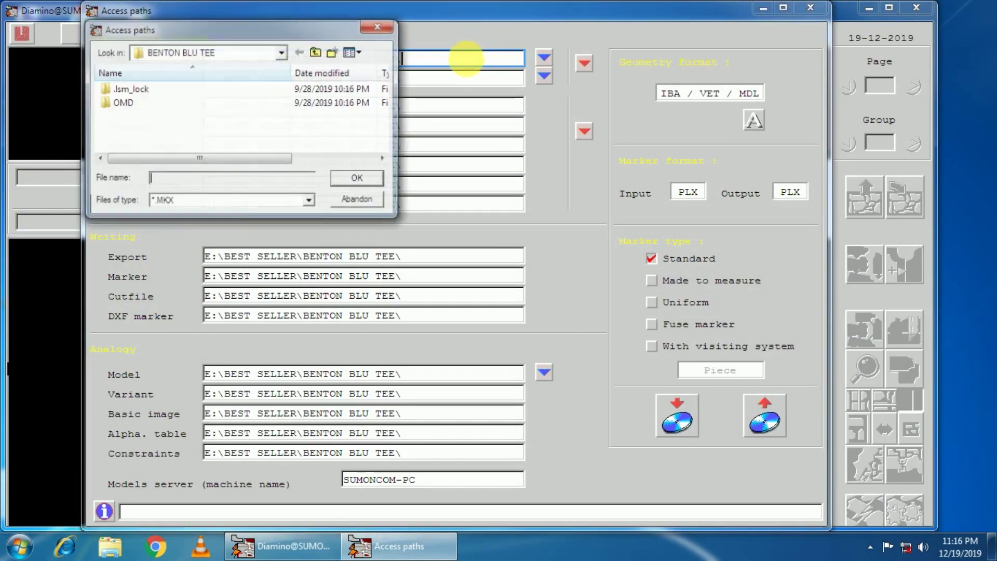
pyautogui.click(316, 52)
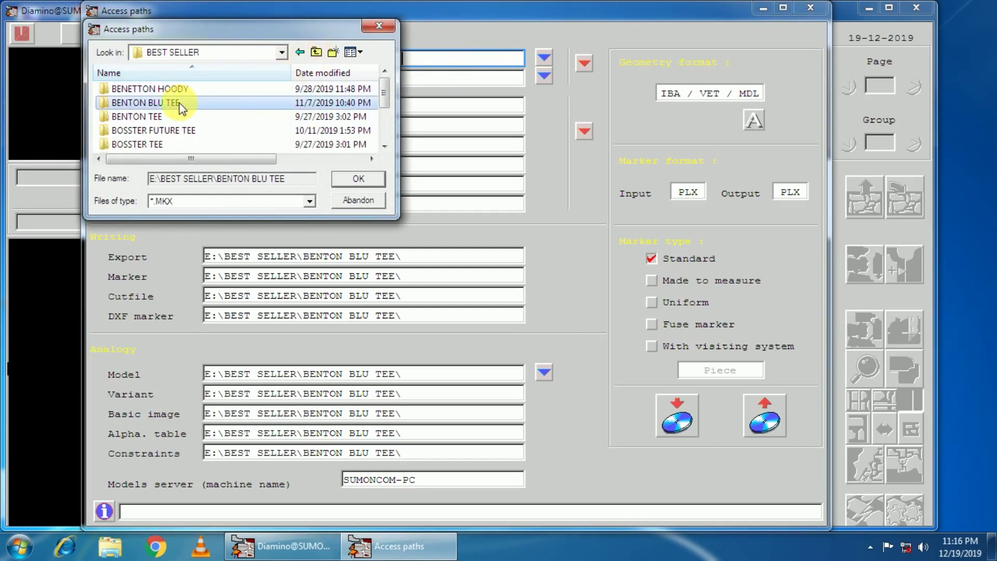
pyautogui.click(361, 179)
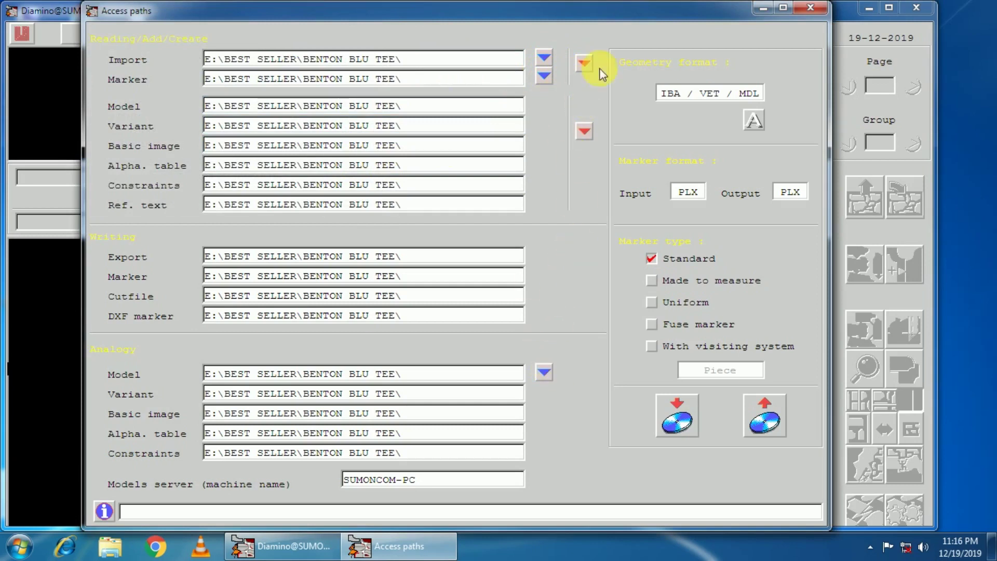
pyautogui.moveTo(623, 20); pyautogui.dragTo(607, 4)
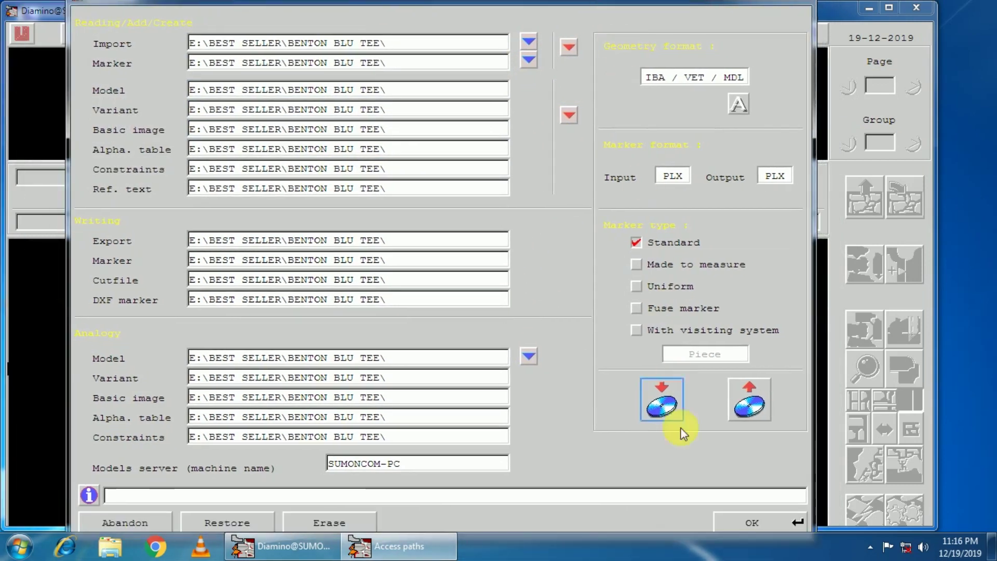
pyautogui.click(760, 523)
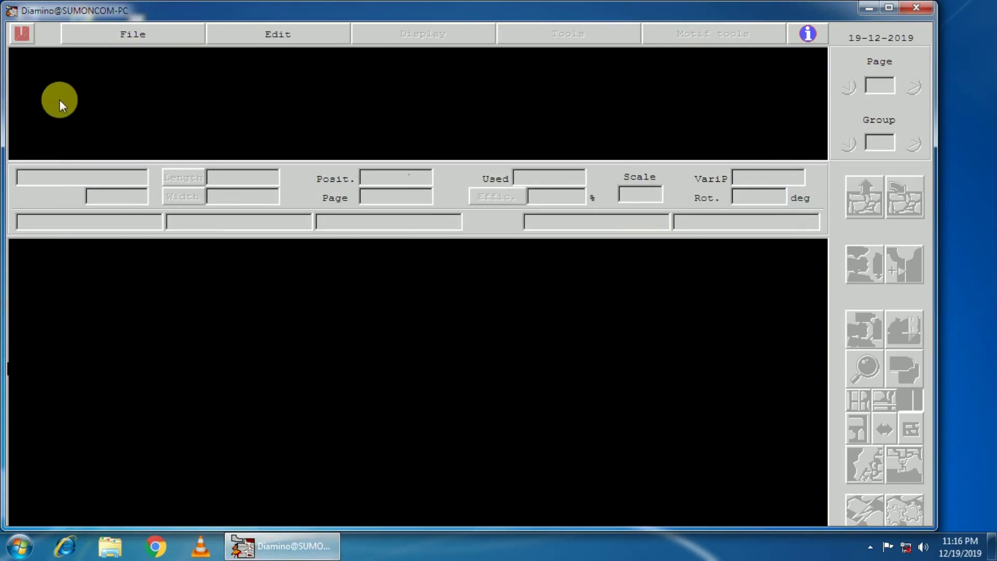
# Open marker 1215143 TOTAL=20PCE from the BENTON BLU TEE folder and reject all its pieces.
pyautogui.click(133, 32)
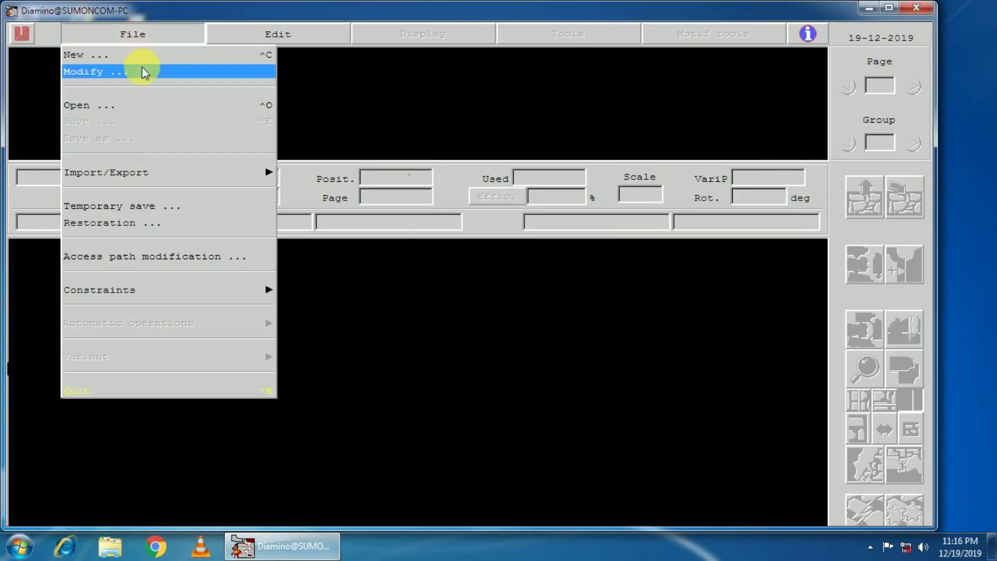
pyautogui.click(150, 106)
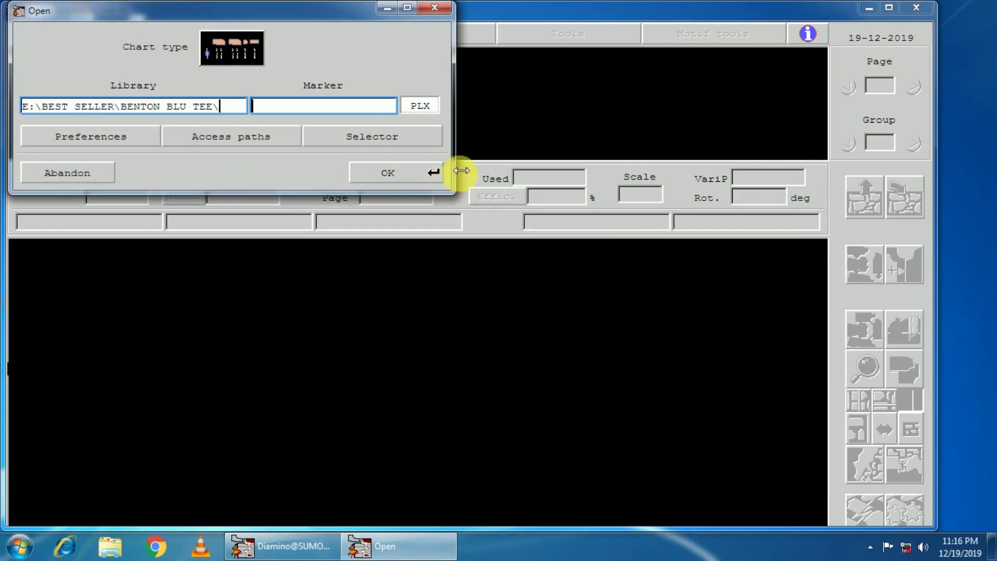
pyautogui.click(404, 147)
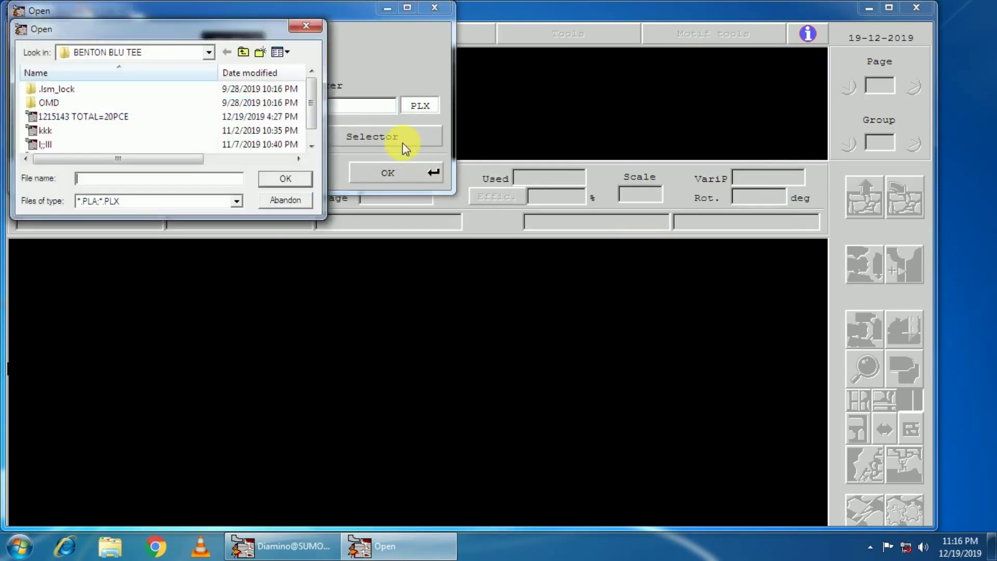
pyautogui.click(73, 116)
pyautogui.click(265, 178)
pyautogui.press('Return')
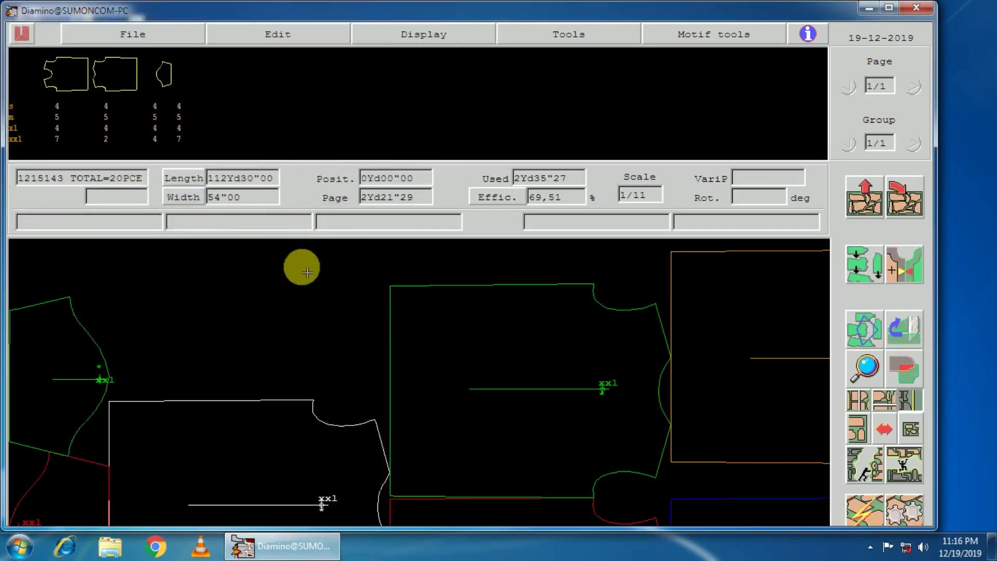
pyautogui.click(864, 197)
# Confirm rejecting all pieces and open Marker generalities and composition via File > Modify.
pyautogui.click(660, 307)
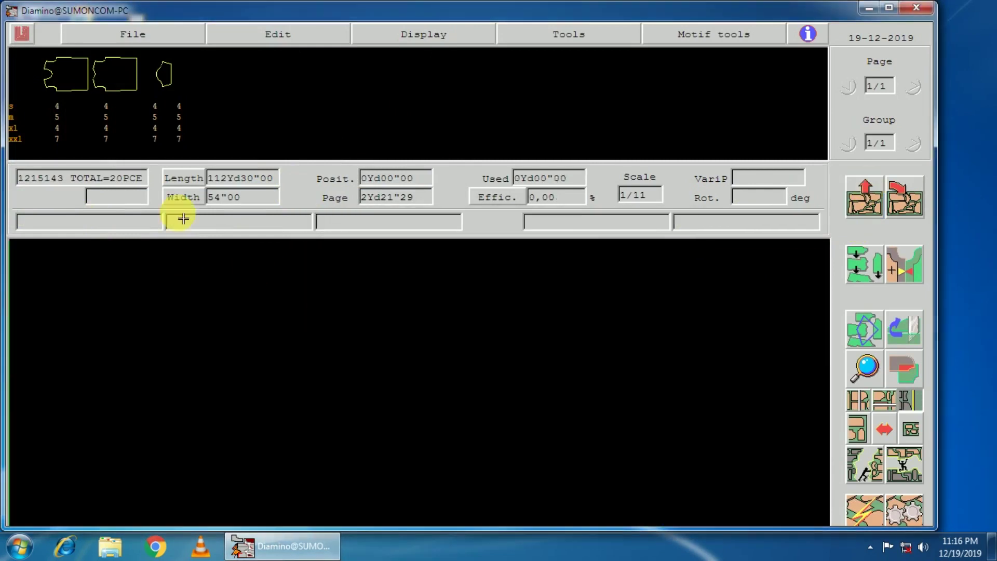
pyautogui.click(130, 38)
pyautogui.click(133, 71)
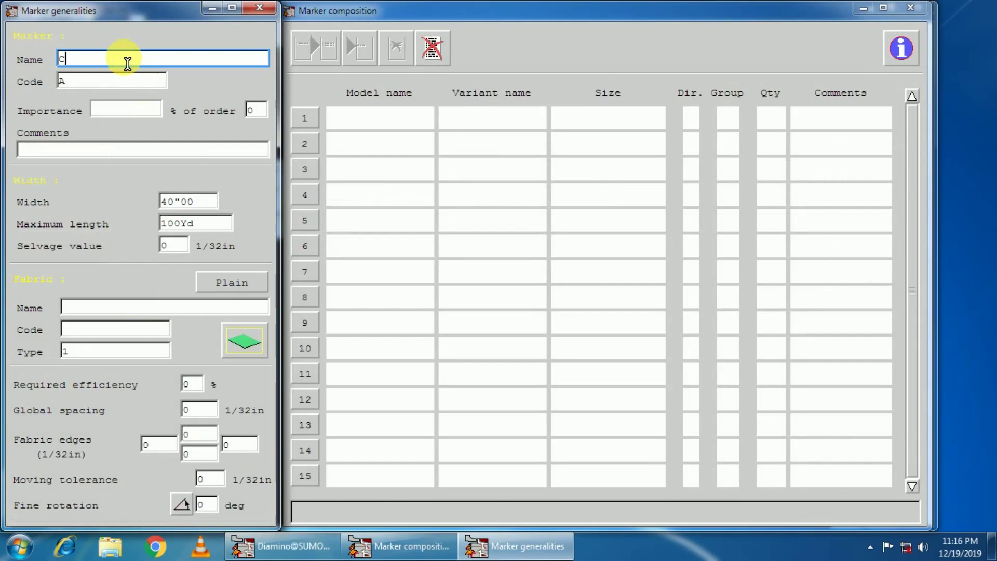
# Name the marker Cut=61,total=12pce with comments s/2,m/3,l/3,xl/3,xxl/1,tt=12pce.
pyautogui.write('ut')
pyautogui.write('+')
pyautogui.write('61')
pyautogui.write(',to')
pyautogui.write('tal=12')
pyautogui.write('pce')
pyautogui.click(128, 157)
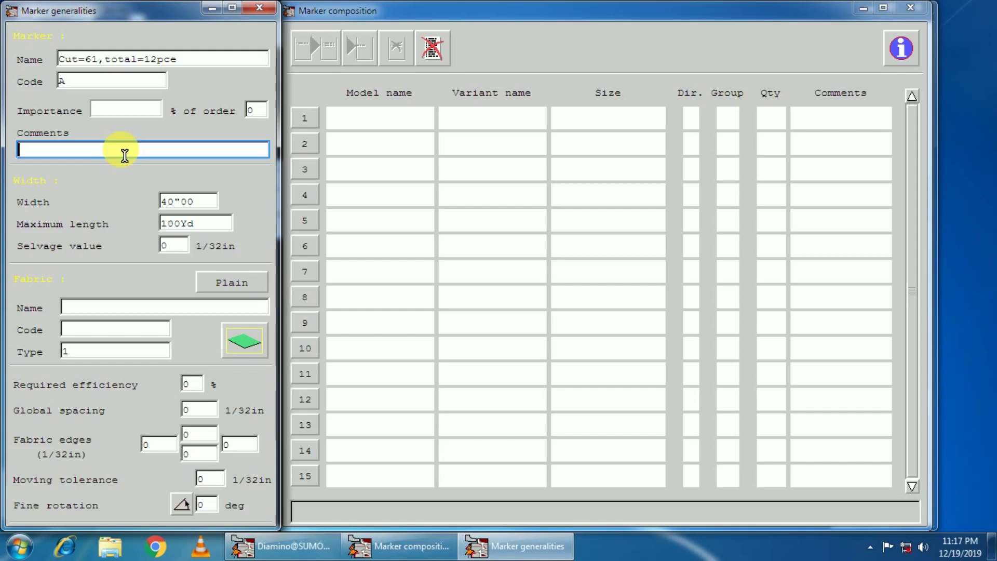
pyautogui.write('s/')
pyautogui.write('2,m/3,l/3,xl')
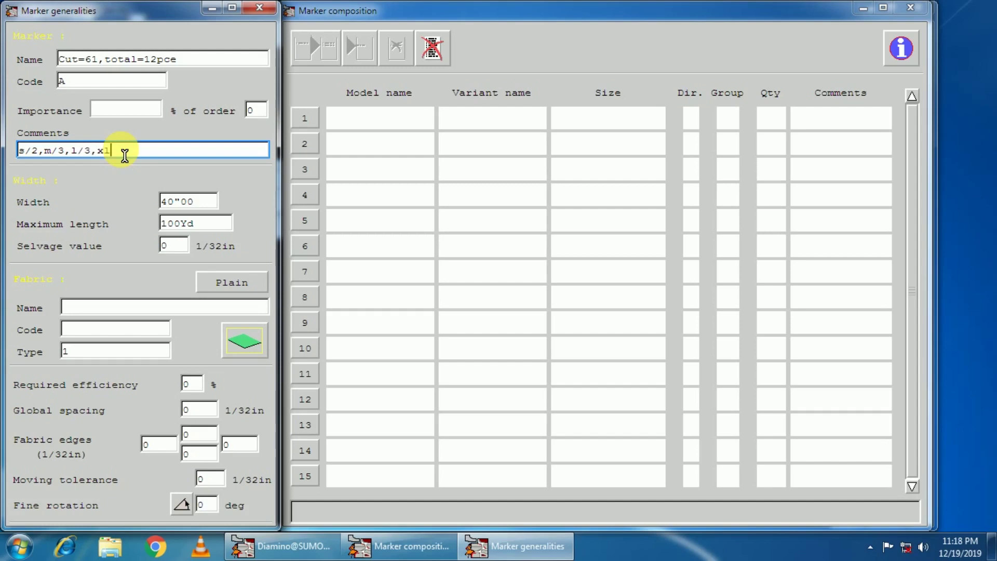
pyautogui.write('/3,')
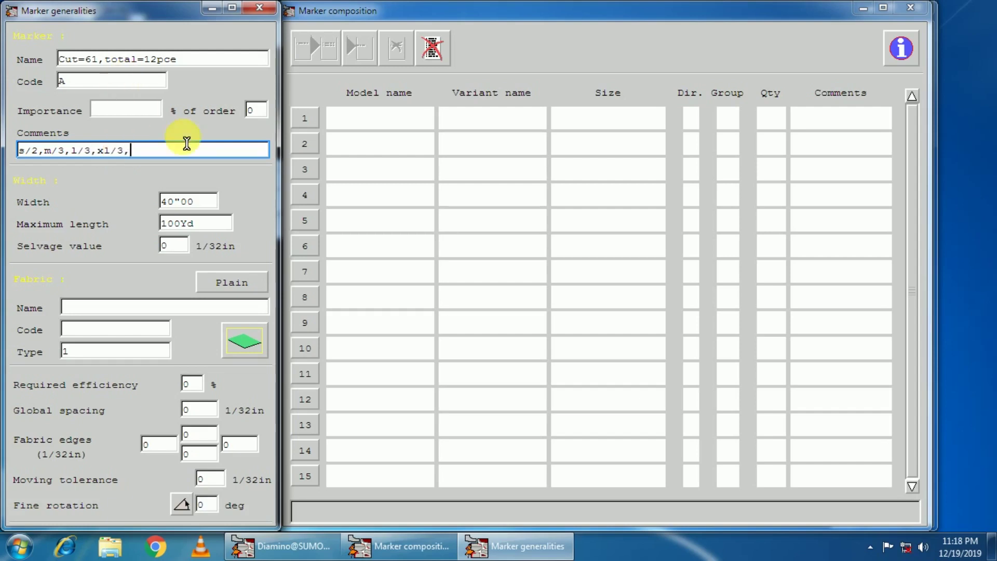
pyautogui.write('xxl/1,tt=12pce')
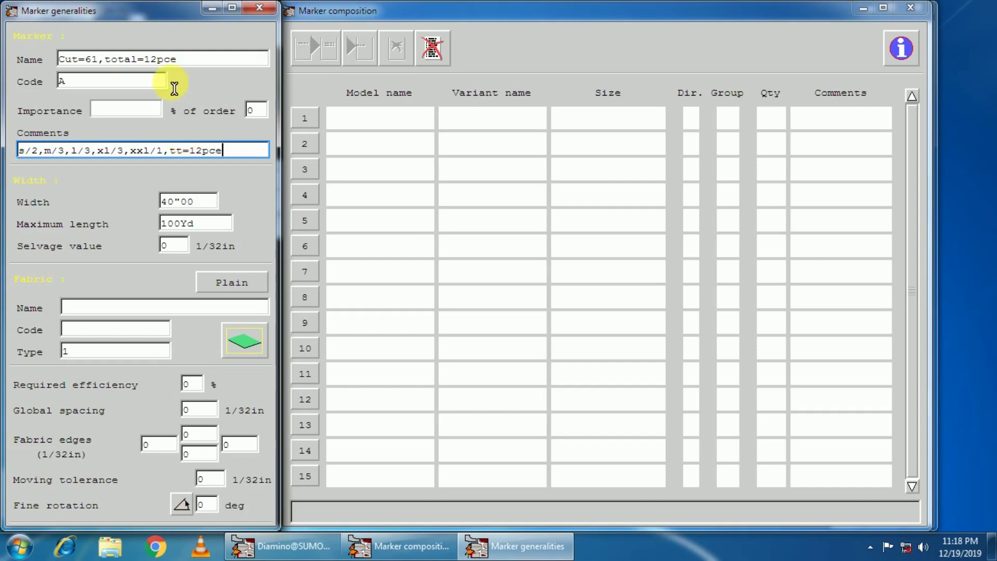
# Set width to 60", required efficiency to 99%, and change the fine rotation mode.
pyautogui.click(206, 207)
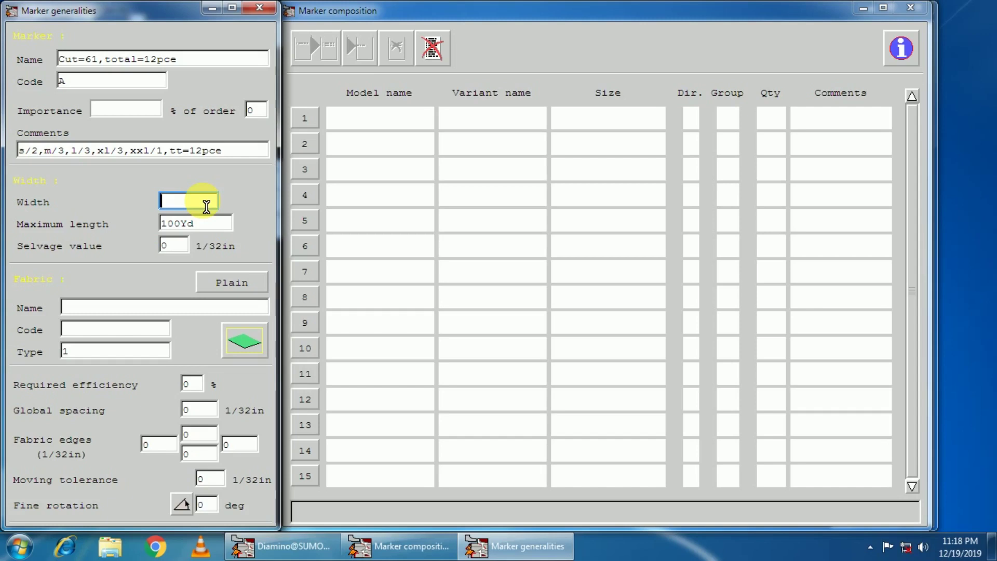
pyautogui.write('60"')
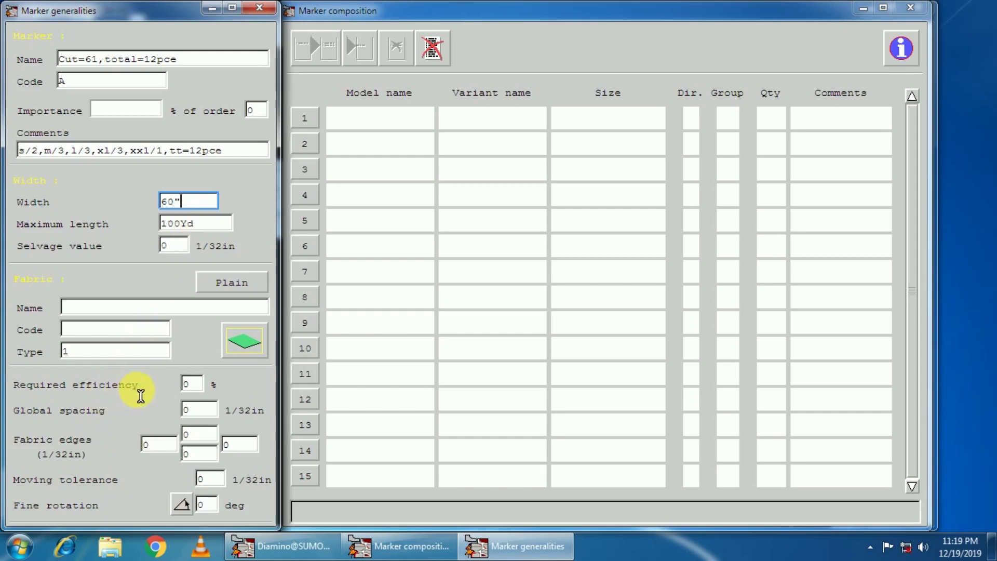
pyautogui.click(197, 388)
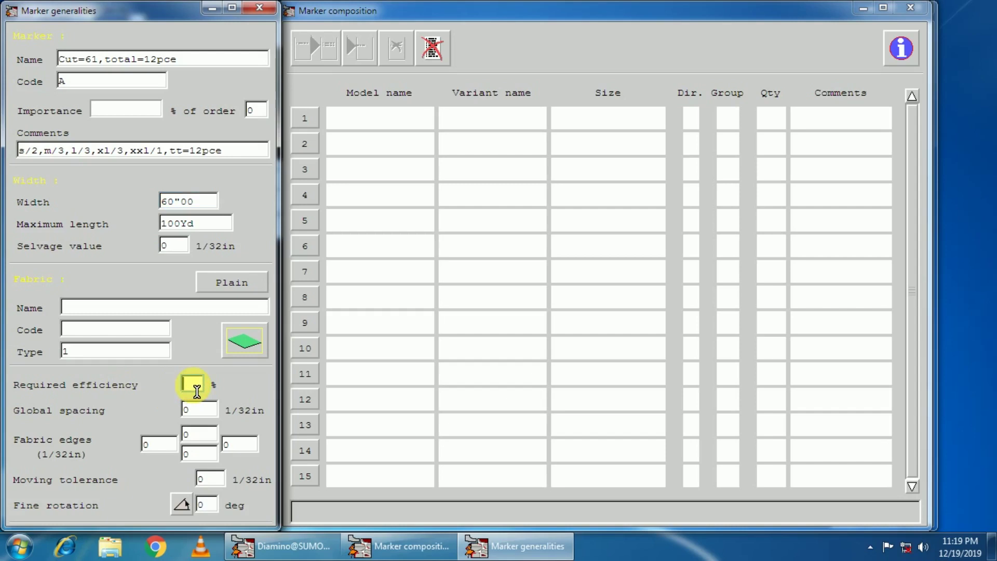
pyautogui.write('99')
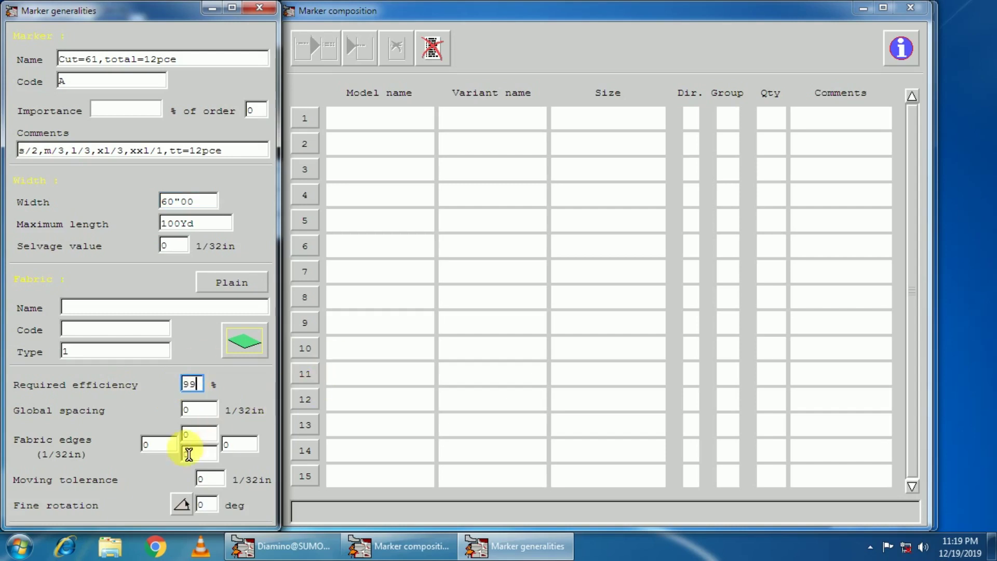
pyautogui.click(181, 504)
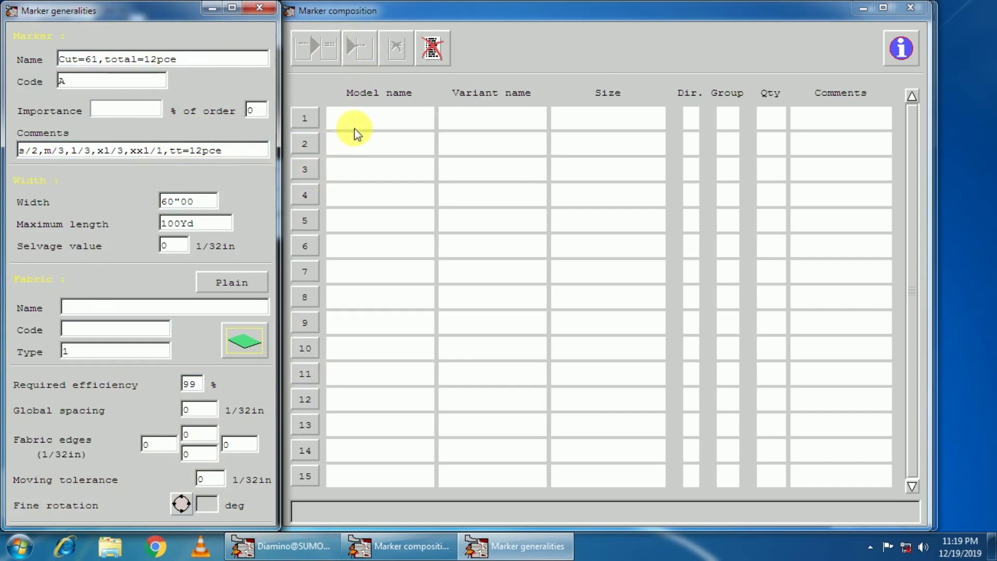
# Assign the BENTONBLU variant from BENTONBLU.VET to marker composition row 1.
pyautogui.doubleClick(490, 115)
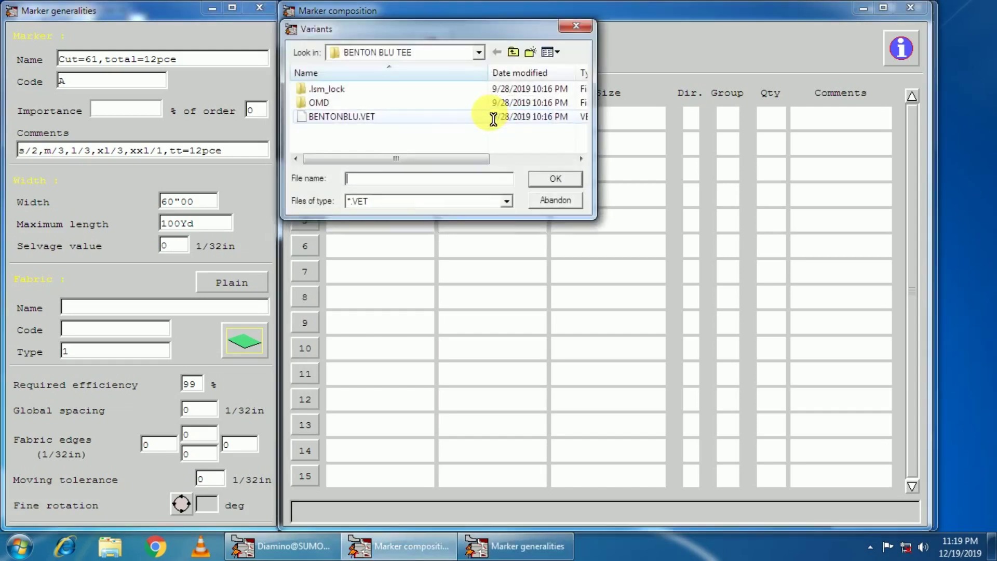
pyautogui.click(330, 116)
pyautogui.click(544, 182)
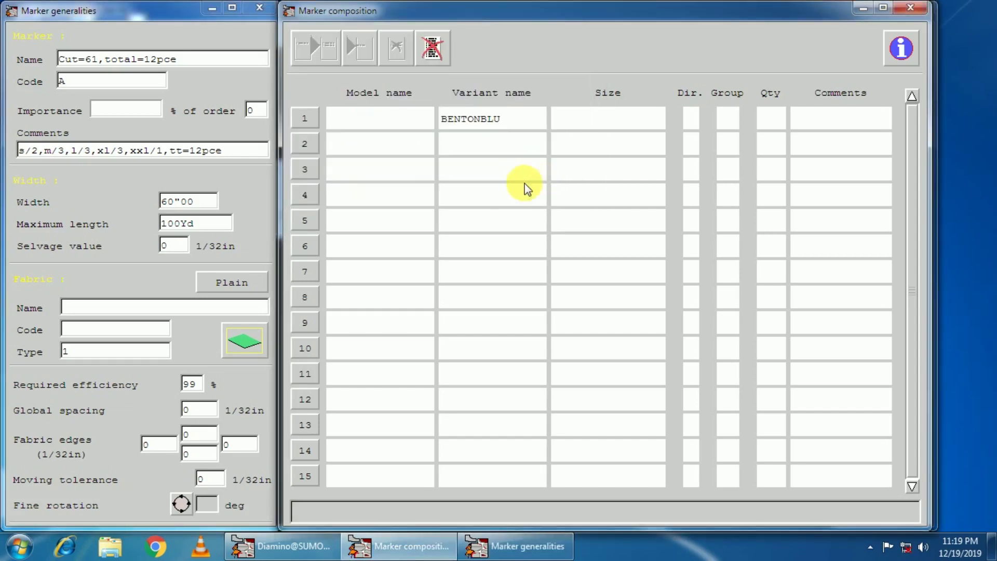
pyautogui.click(583, 124)
pyautogui.click(450, 122)
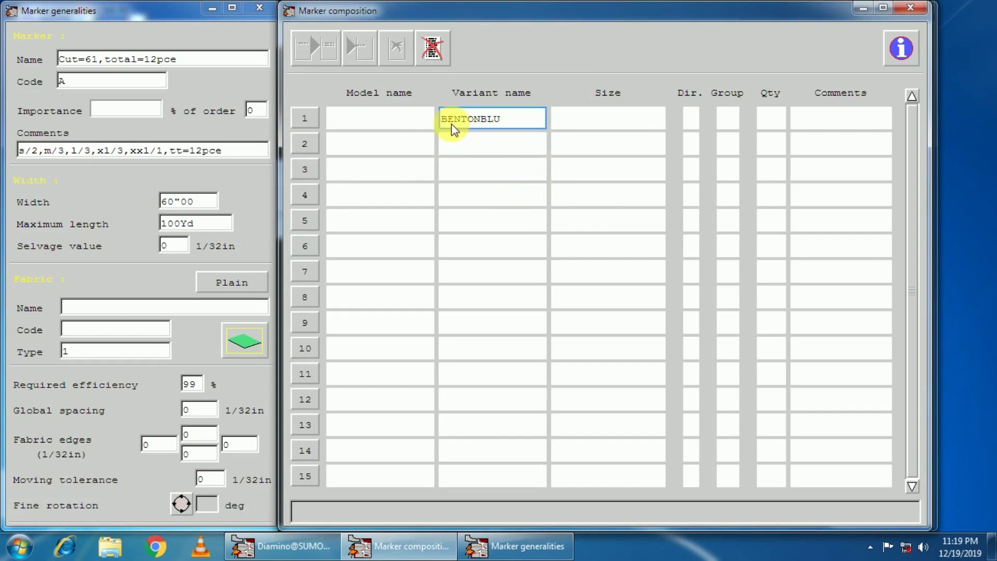
pyautogui.click(582, 122)
pyautogui.click(160, 150)
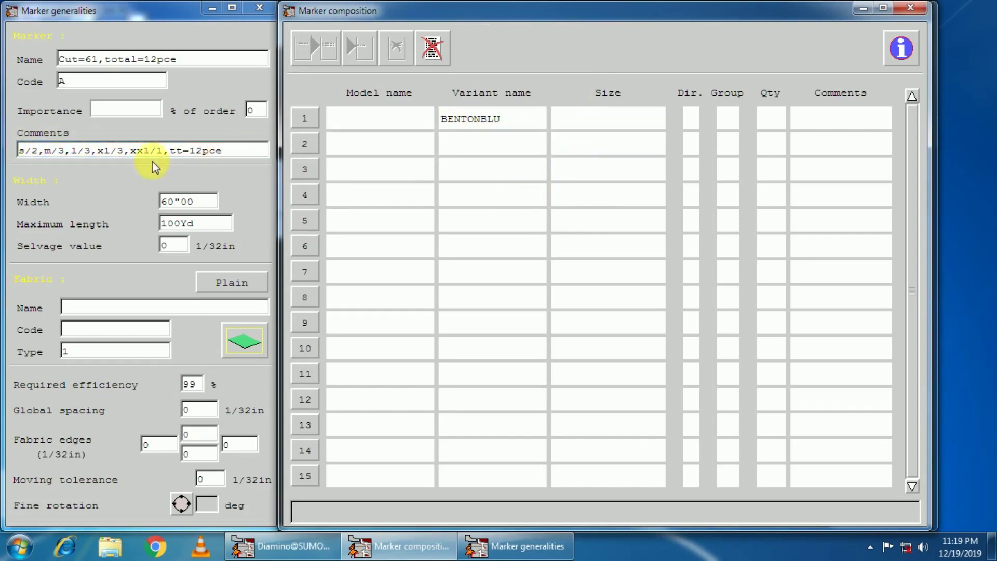
pyautogui.click(585, 121)
pyautogui.click(545, 119)
pyautogui.click(573, 120)
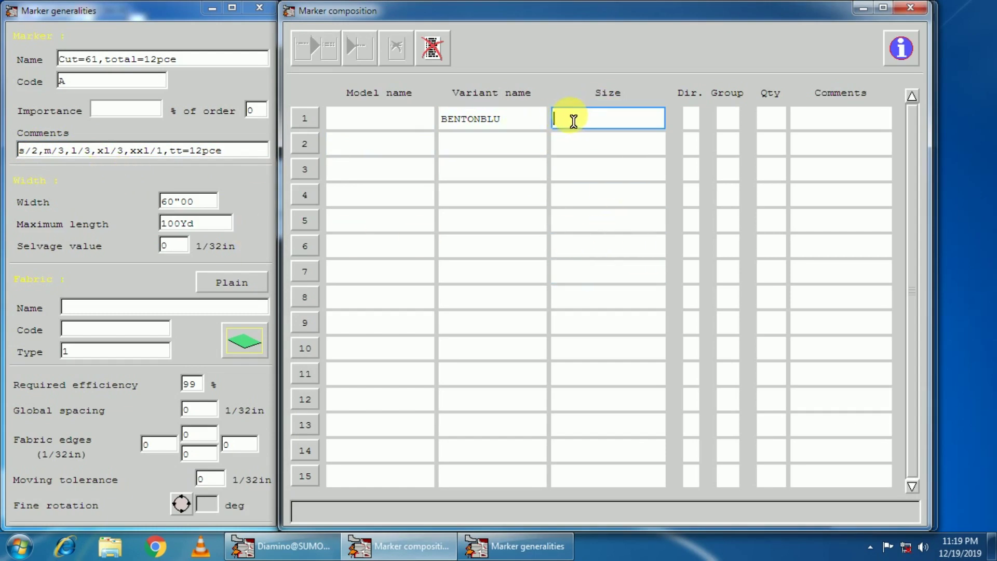
# Enter size s with quantity 2 in composition row 1.
pyautogui.write('s')
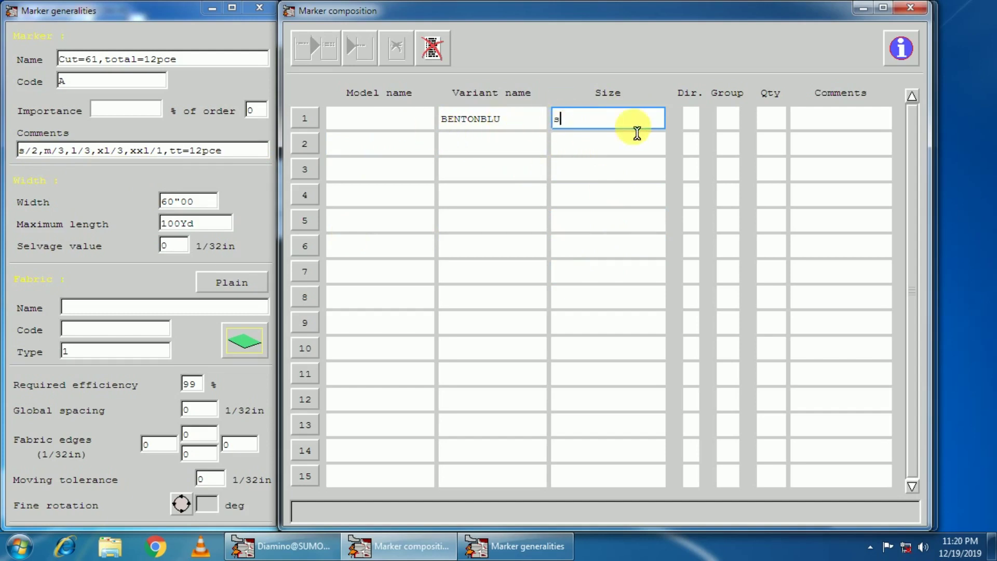
pyautogui.click(696, 120)
pyautogui.click(727, 121)
pyautogui.click(761, 123)
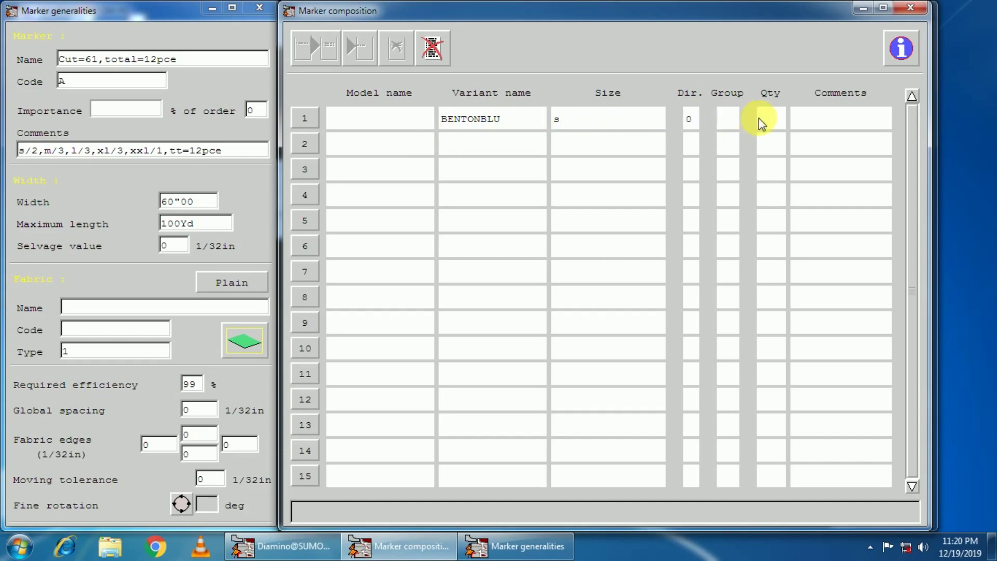
pyautogui.write('1')
pyautogui.click(729, 123)
pyautogui.write('1')
pyautogui.click(763, 125)
pyautogui.click(652, 151)
pyautogui.click(770, 122)
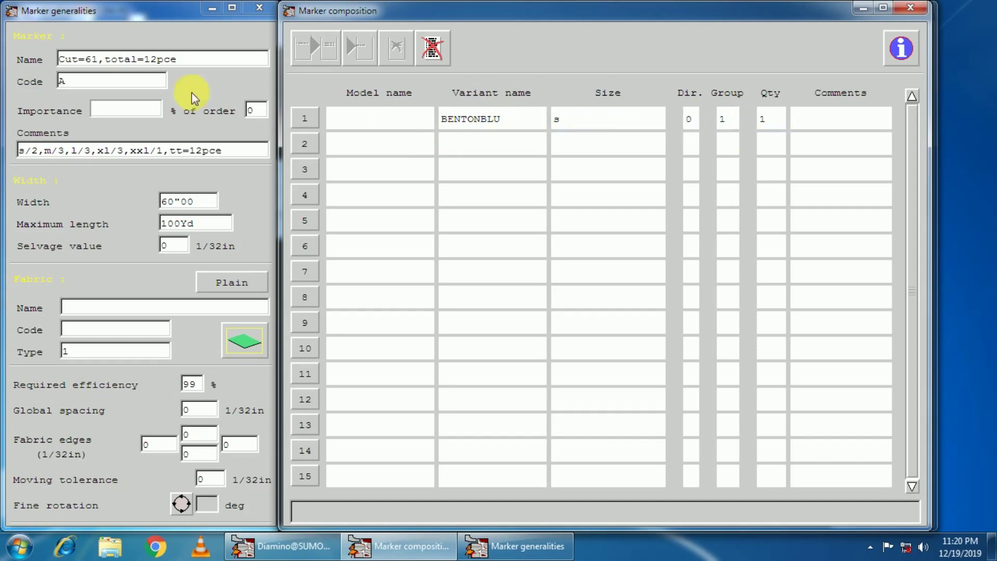
pyautogui.click(771, 119)
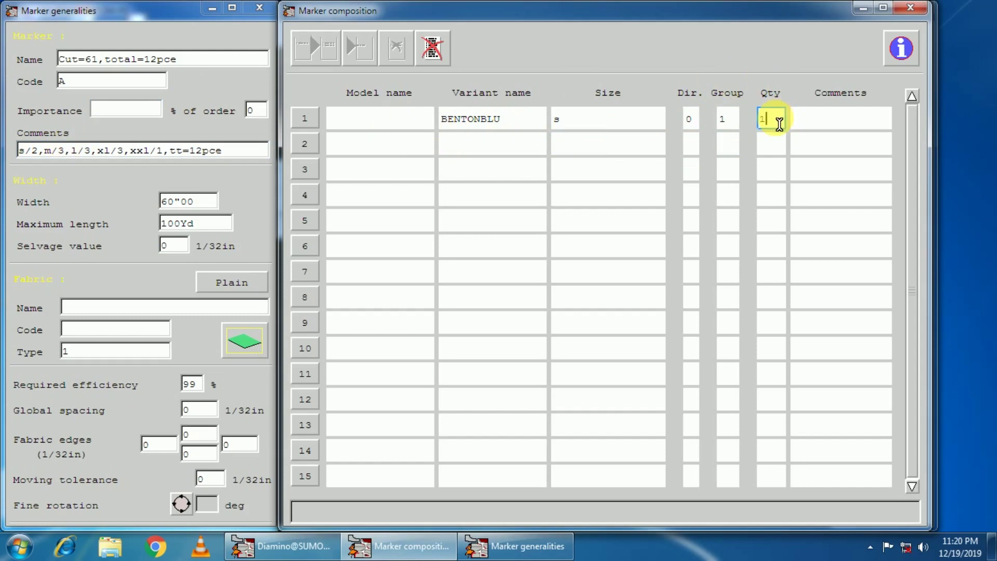
pyautogui.press('BackSpace')
pyautogui.write('2')
pyautogui.press('Tab')
pyautogui.press('Tab')
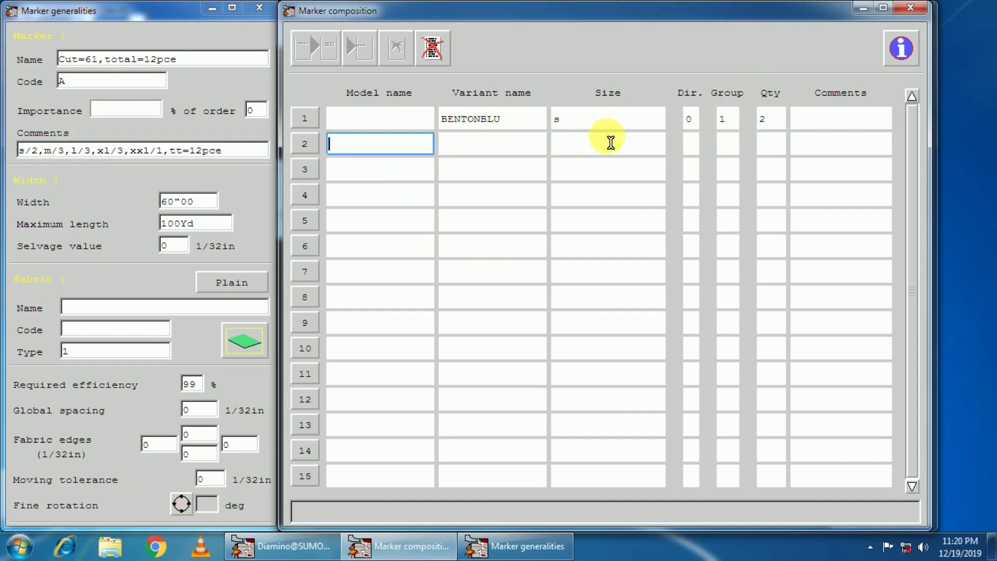
pyautogui.press('Tab')
pyautogui.press('Tab')
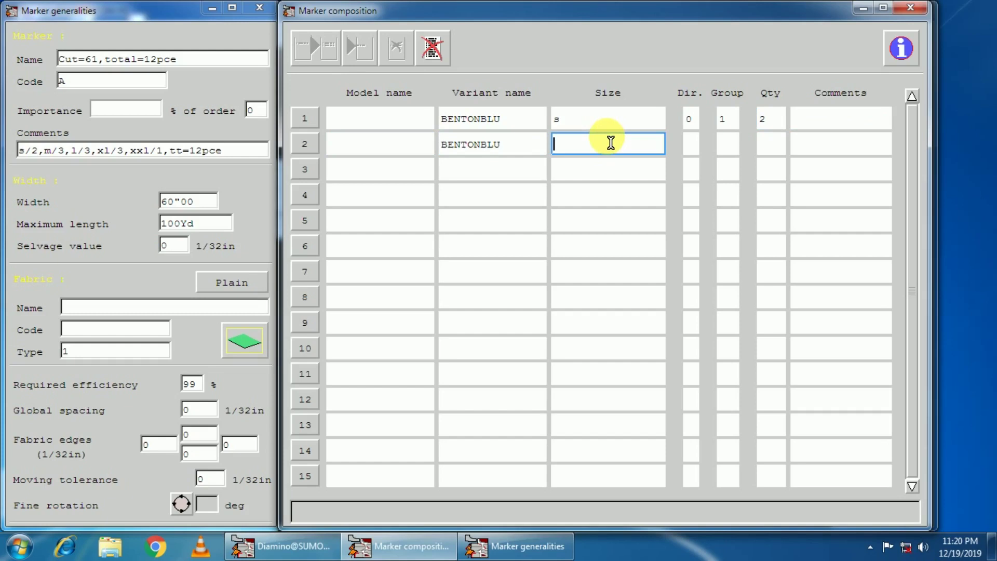
# Add composition rows for sizes m and l, each with quantity 3.
pyautogui.write('m')
pyautogui.press('Tab')
pyautogui.press('Tab')
pyautogui.press('Tab')
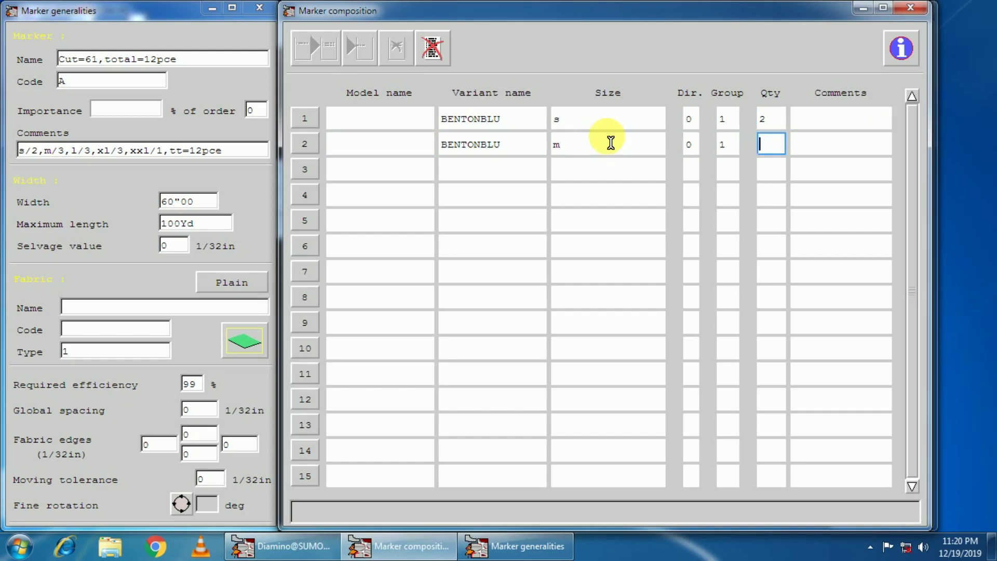
pyautogui.write('3')
pyautogui.press('Tab')
pyautogui.press('Tab')
pyautogui.press('Tab')
pyautogui.press('Tab')
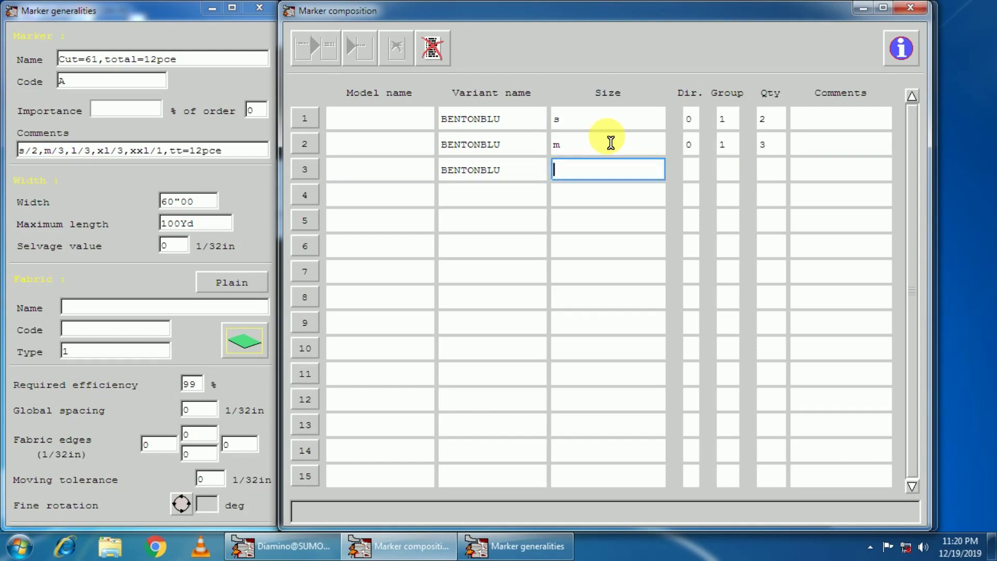
pyautogui.write('l')
pyautogui.press('Tab')
pyautogui.press('Tab')
pyautogui.press('Tab')
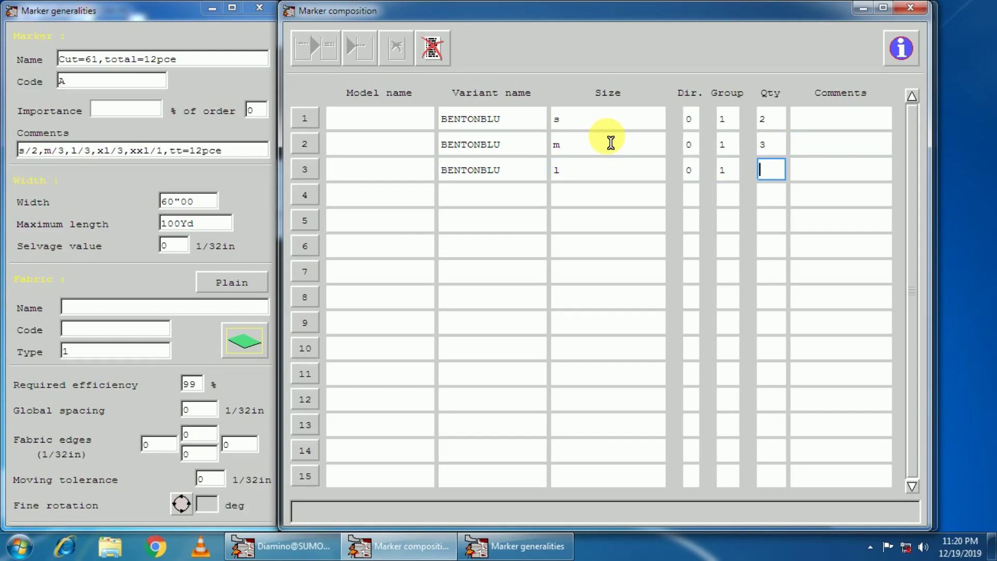
pyautogui.write('3')
pyautogui.press('Tab')
pyautogui.press('Tab')
pyautogui.press('Tab')
pyautogui.press('Tab')
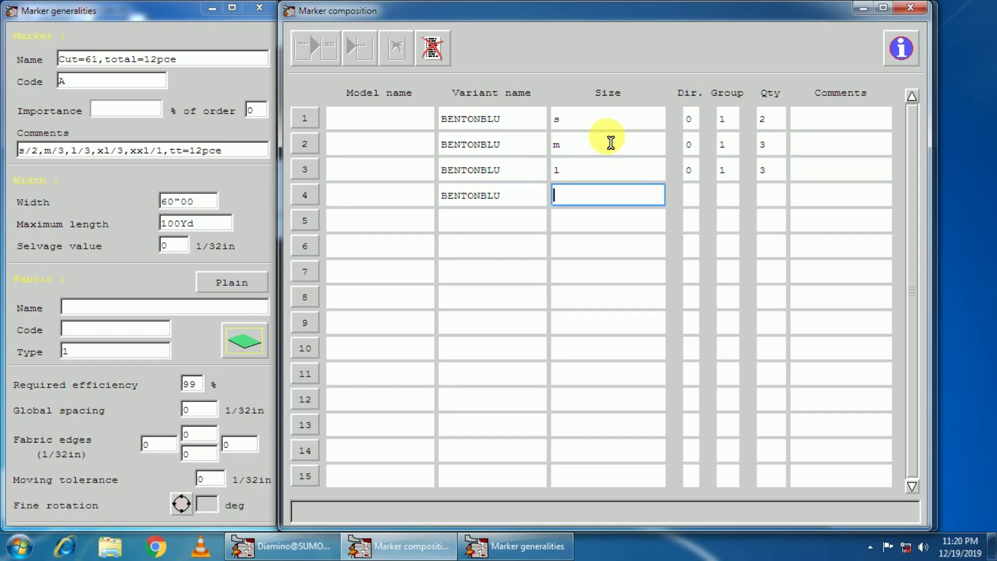
# Add row 4 with size xxl and quantity 1.
pyautogui.write('xxl')
pyautogui.press('Tab')
pyautogui.press('Tab')
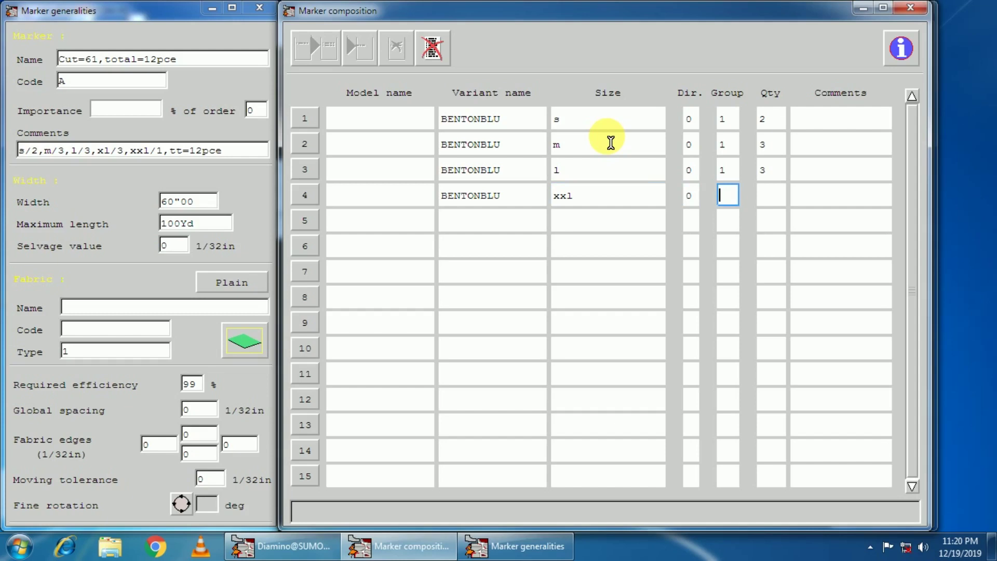
pyautogui.press('Tab')
pyautogui.write('1')
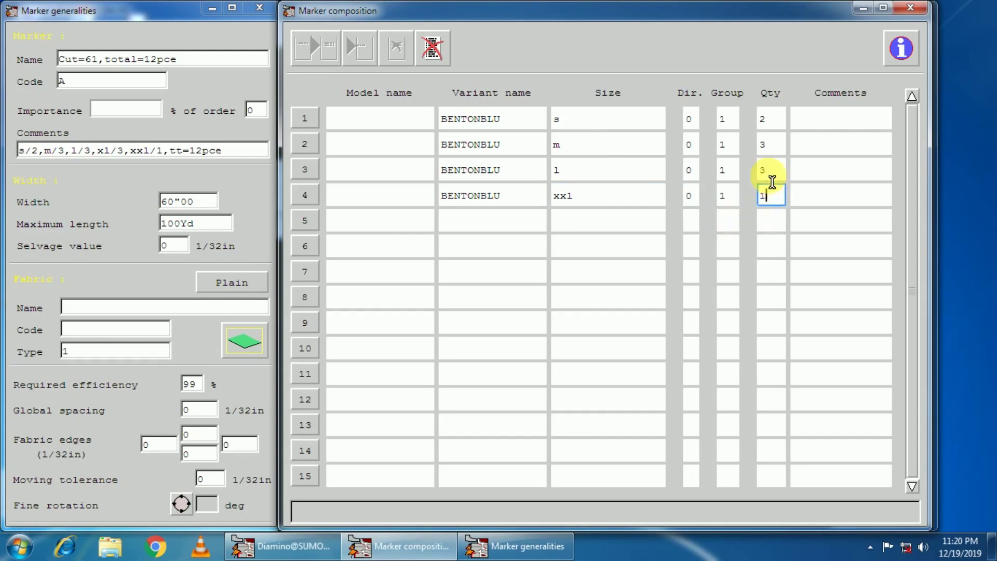
pyautogui.click(567, 197)
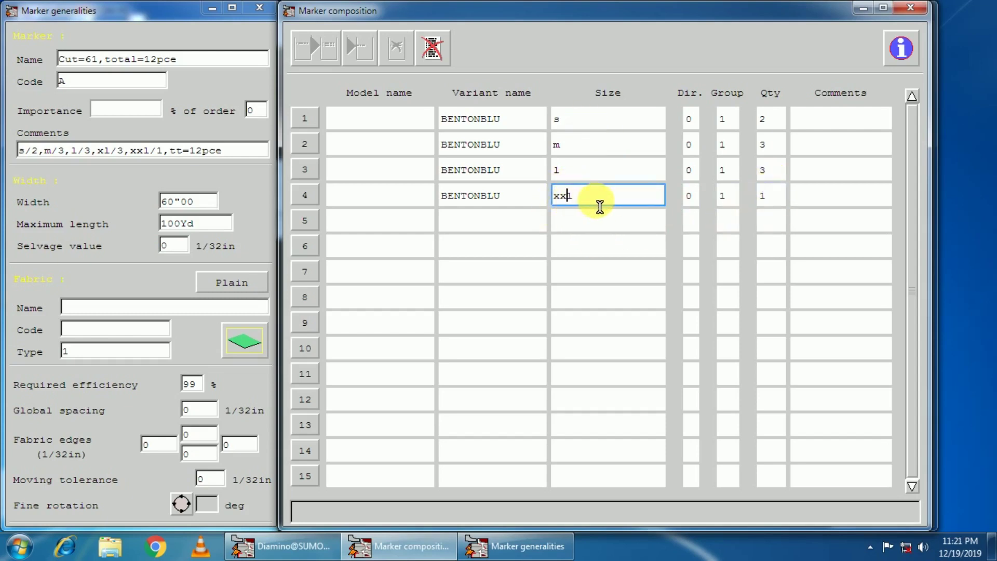
# Set row 4 to BENTONBLU size xl, quantity 3, and advance to row 5.
pyautogui.click(768, 199)
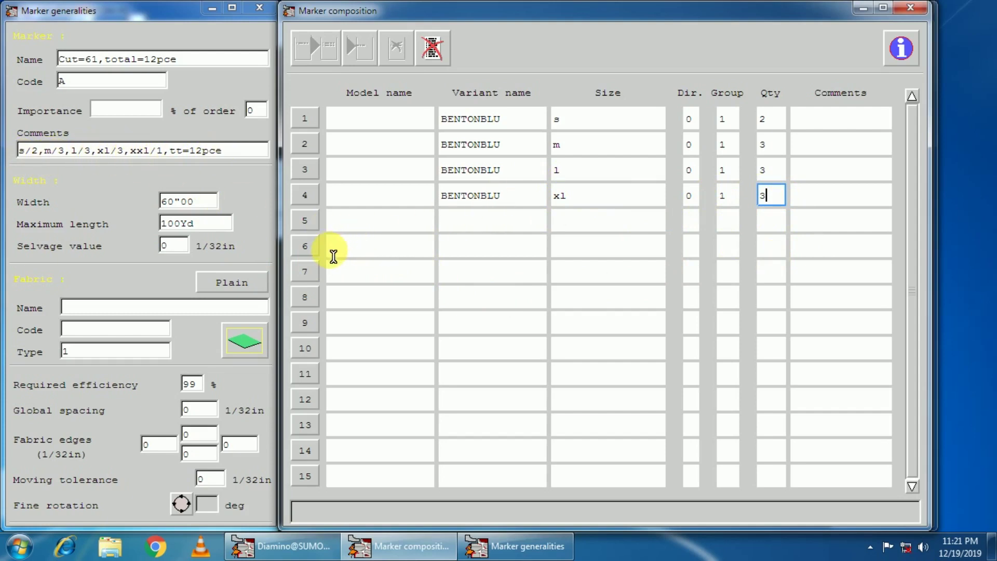
pyautogui.press('Tab')
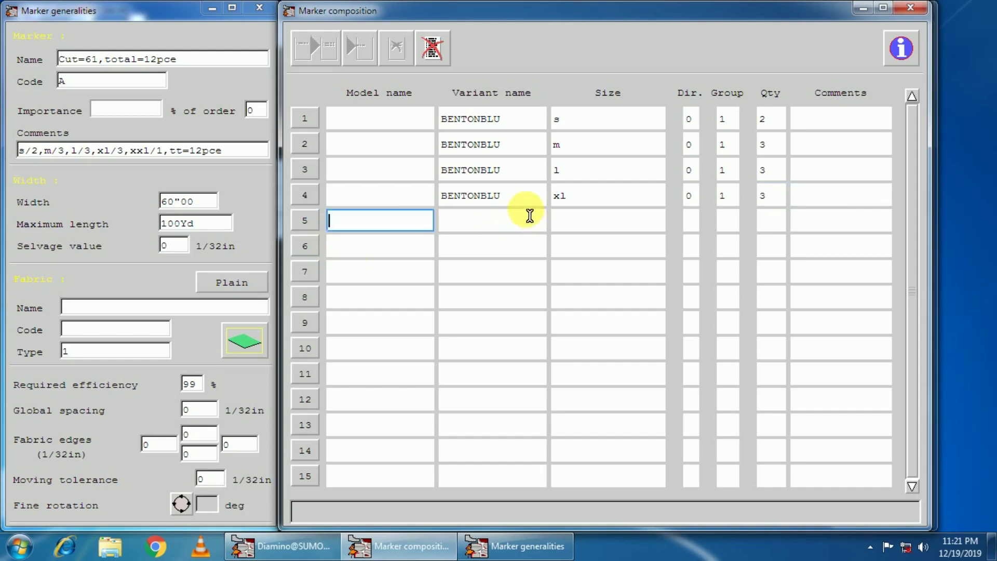
pyautogui.press('Tab')
pyautogui.press('Tab')
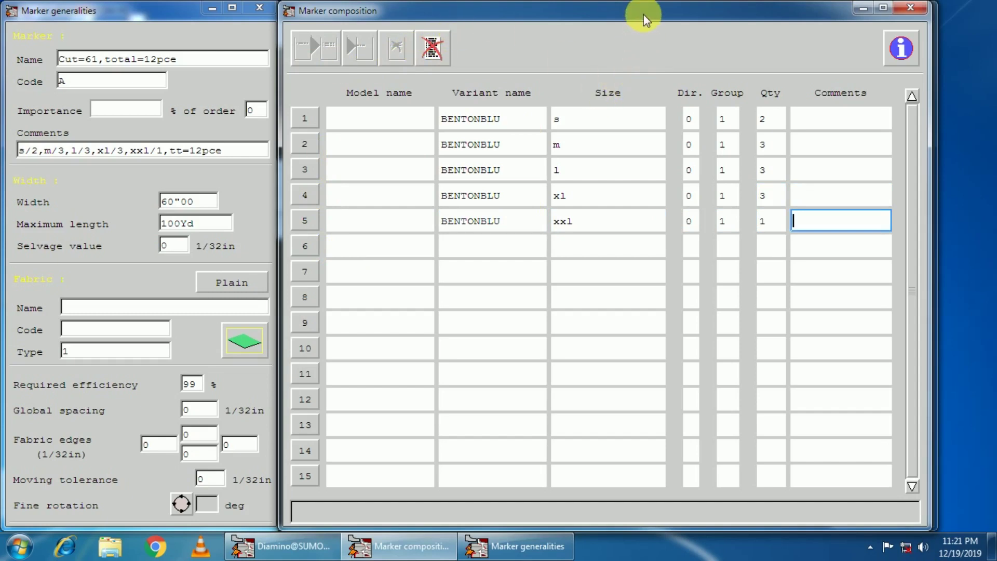
# Turn on 'Auto-hide the taskbar' in Taskbar Properties, apply it and close the dialog.
pyautogui.moveTo(642, 18); pyautogui.dragTo(640, 1)
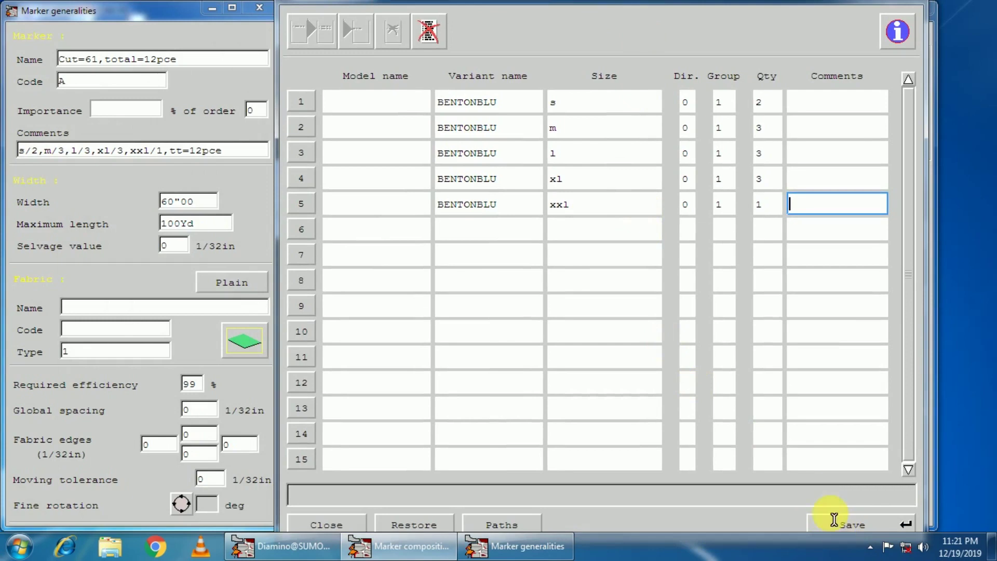
pyautogui.rightClick(709, 552)
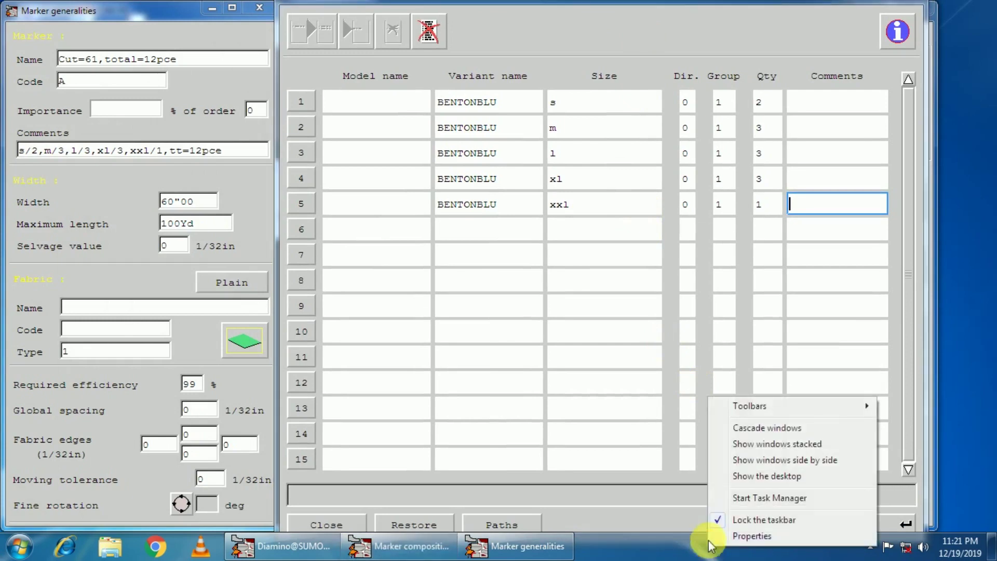
pyautogui.click(738, 533)
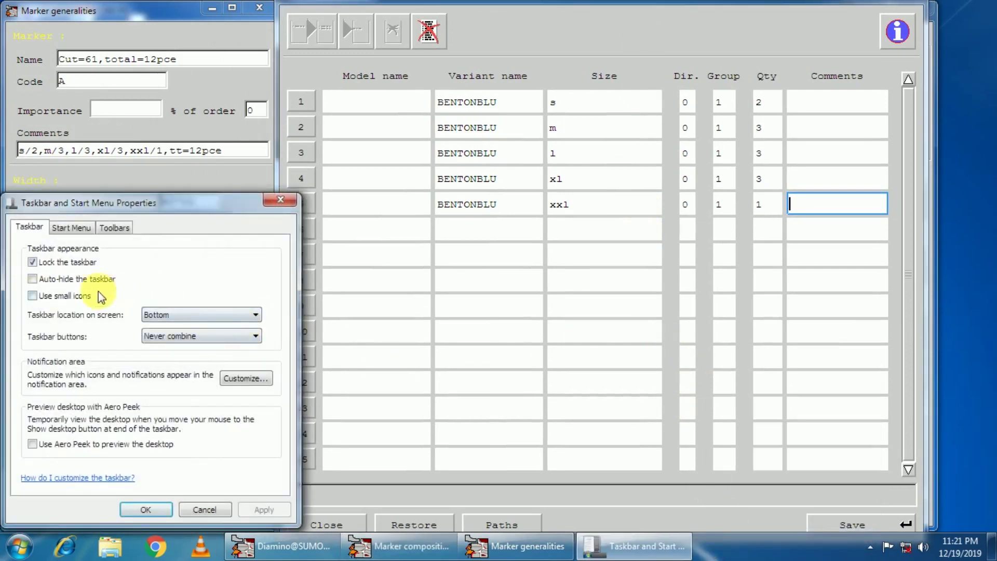
pyautogui.click(42, 281)
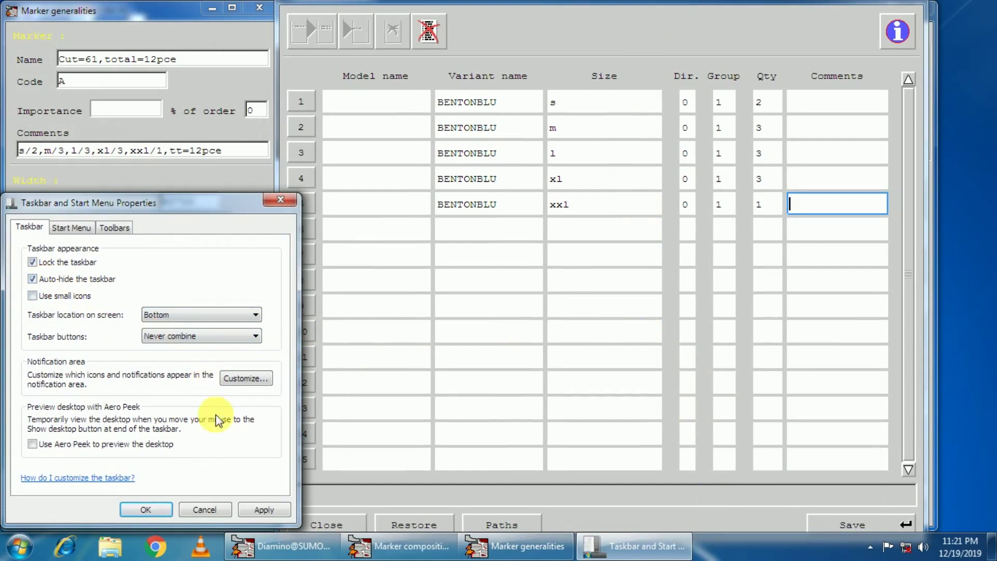
pyautogui.click(262, 511)
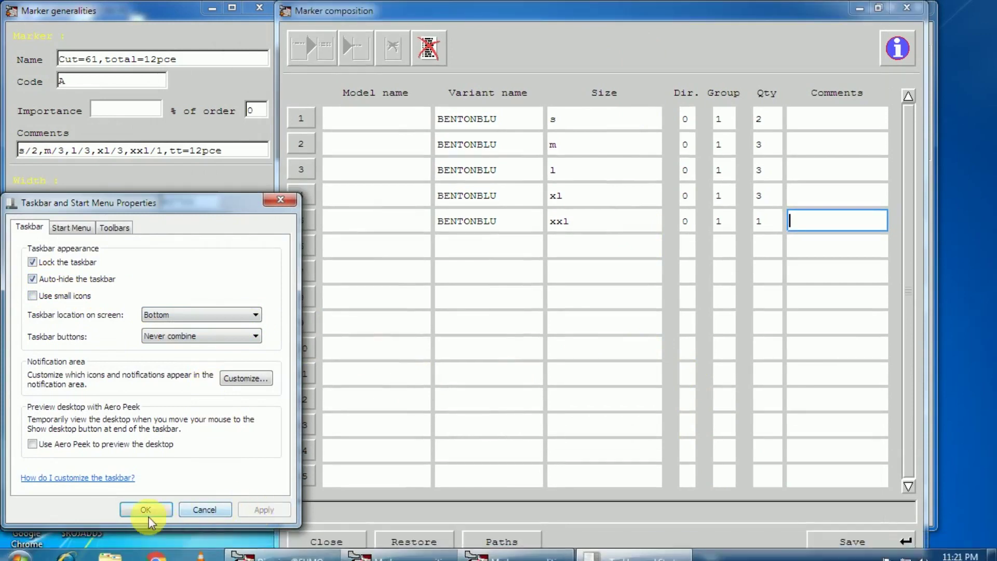
pyautogui.click(200, 512)
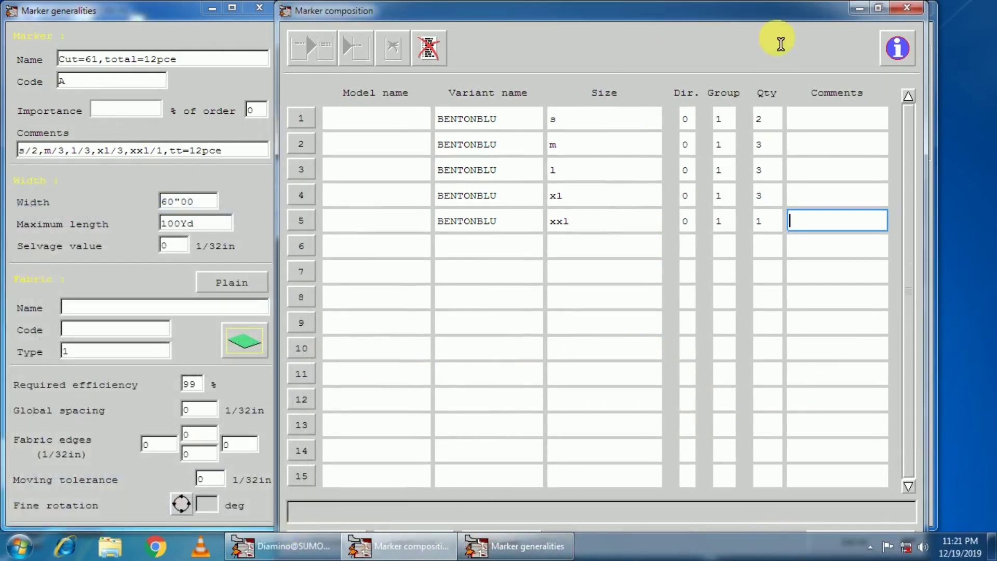
pyautogui.moveTo(769, 18); pyautogui.dragTo(763, 5)
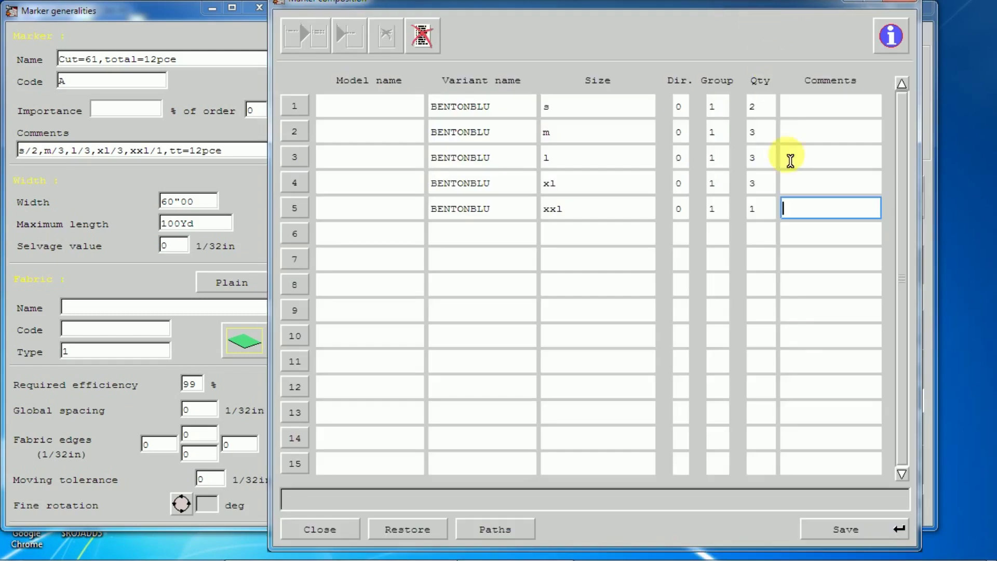
# Save marker Cut=61,total=12pce to E:\BEST SELLER\BENTON BLU TEE\, overwriting the existing file.
pyautogui.click(835, 530)
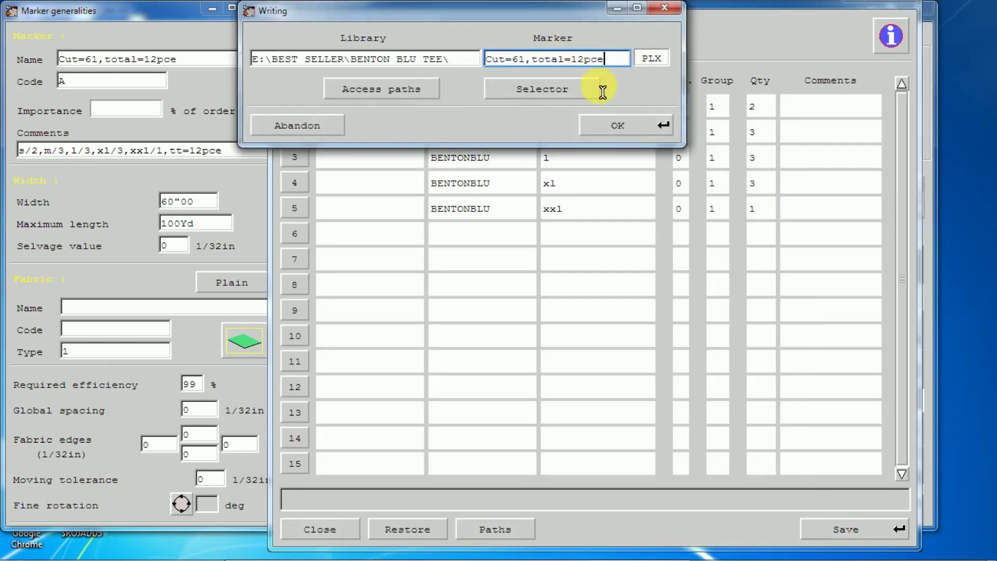
pyautogui.click(621, 129)
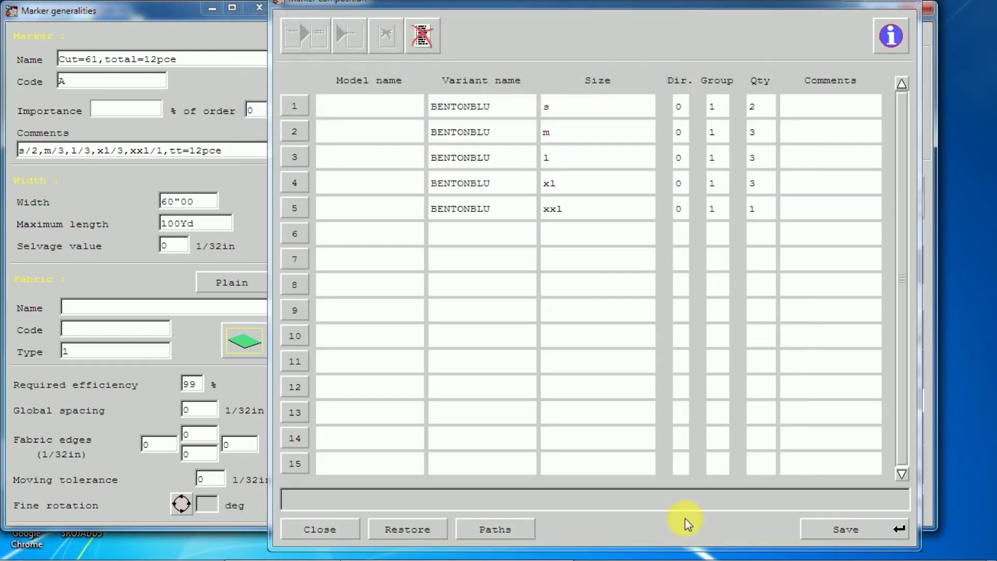
pyautogui.click(820, 527)
pyautogui.click(623, 129)
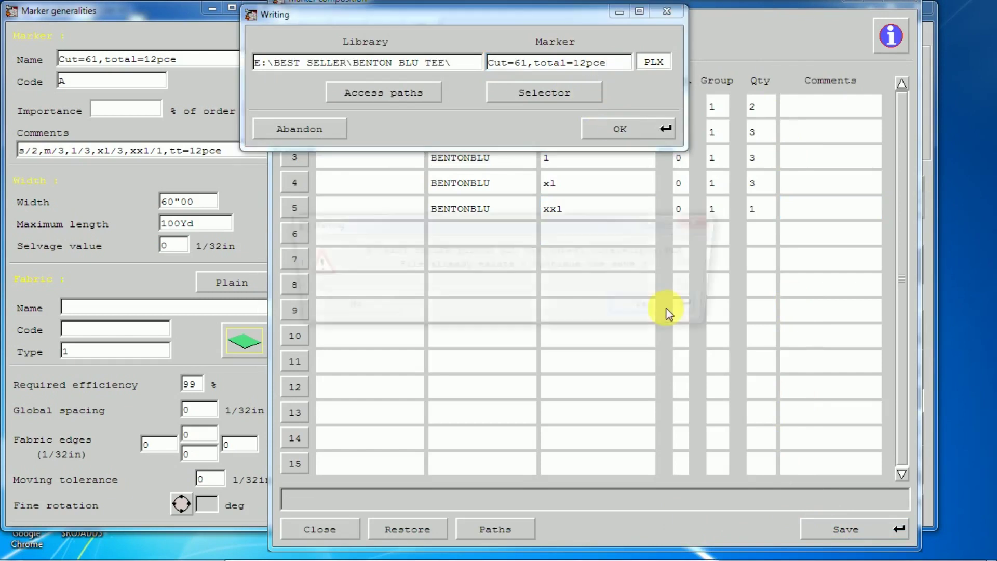
pyautogui.click(667, 307)
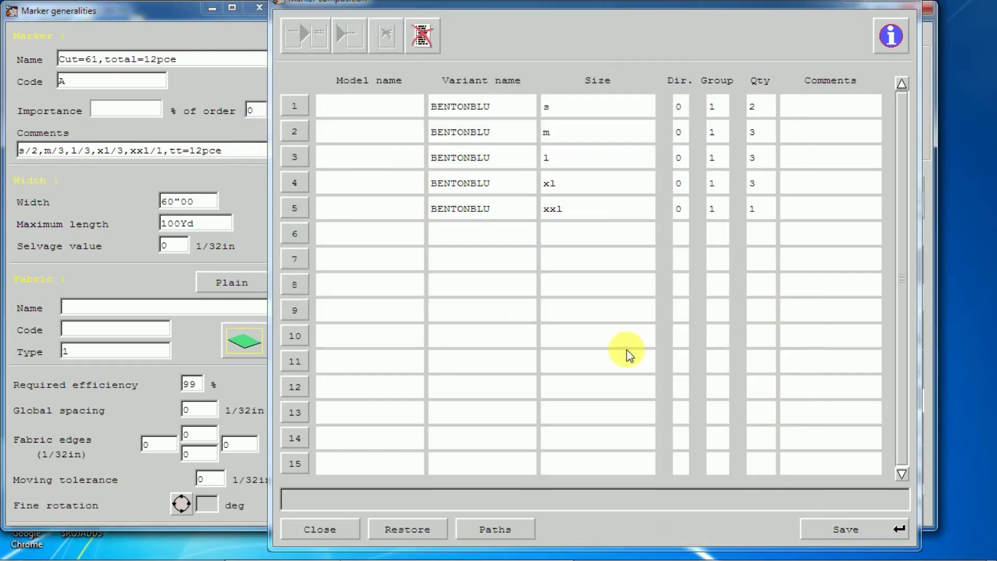
pyautogui.click(845, 528)
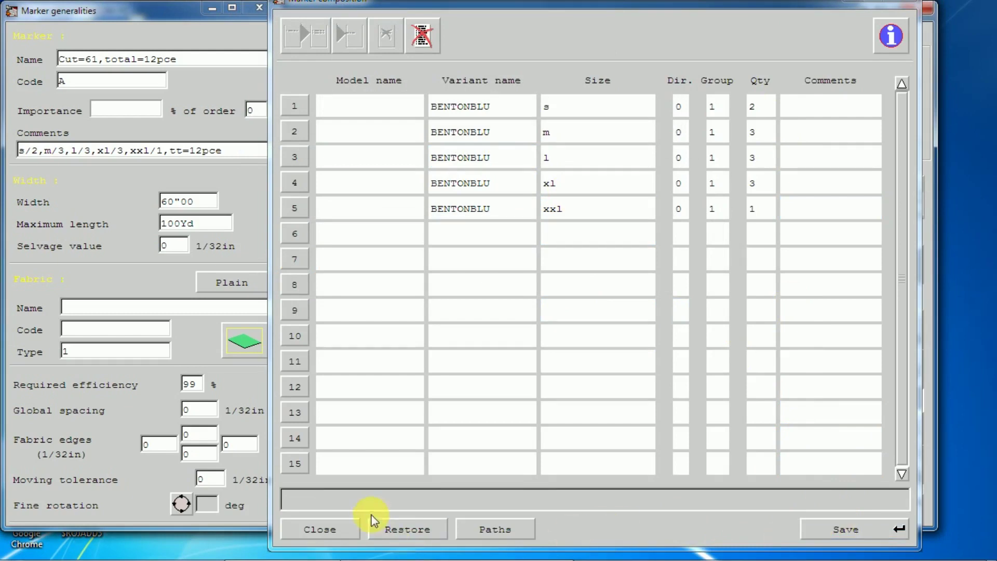
# Close the composition windows and choose File > Open, agreeing to save the current marker first.
pyautogui.click(326, 530)
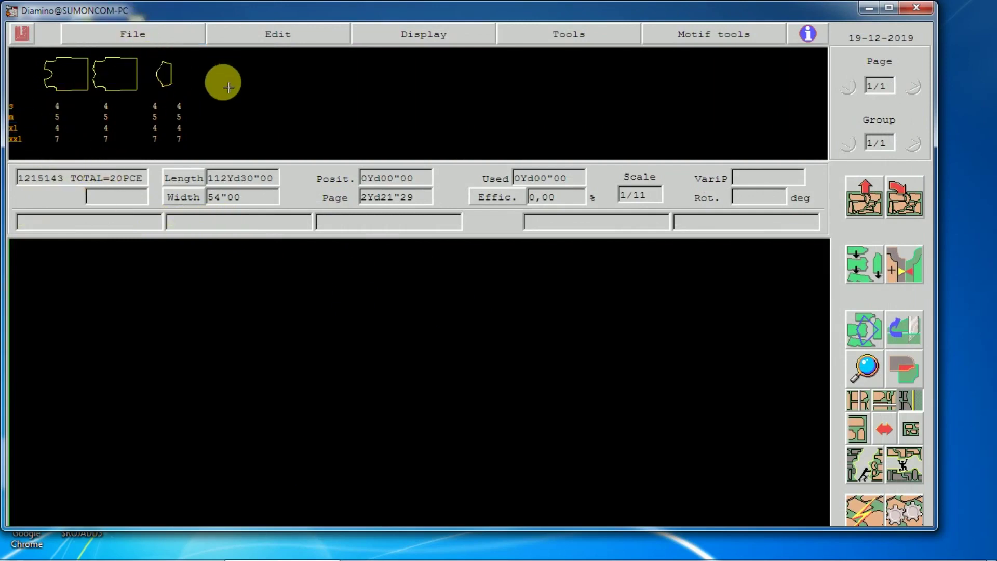
pyautogui.click(182, 42)
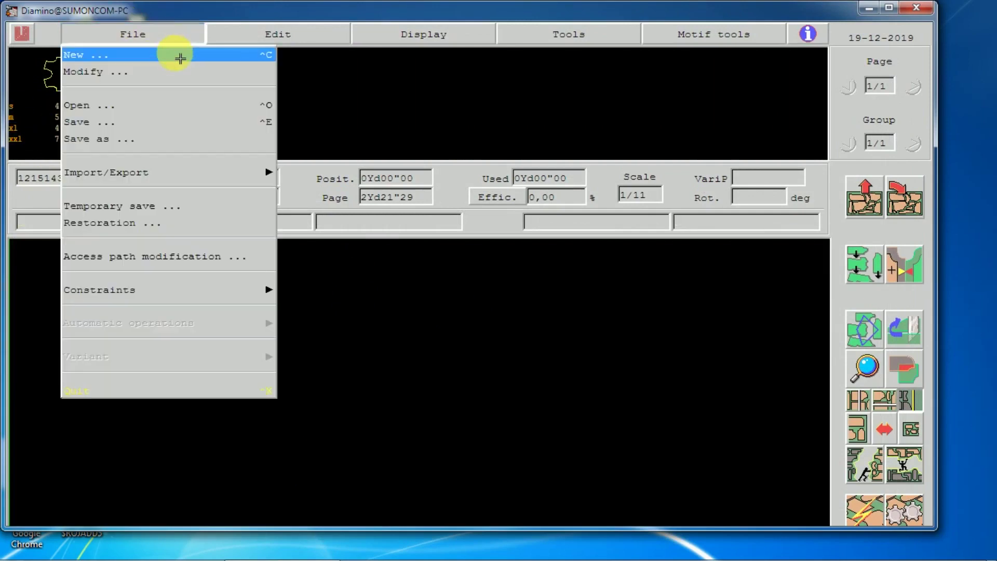
pyautogui.click(167, 105)
pyautogui.click(653, 310)
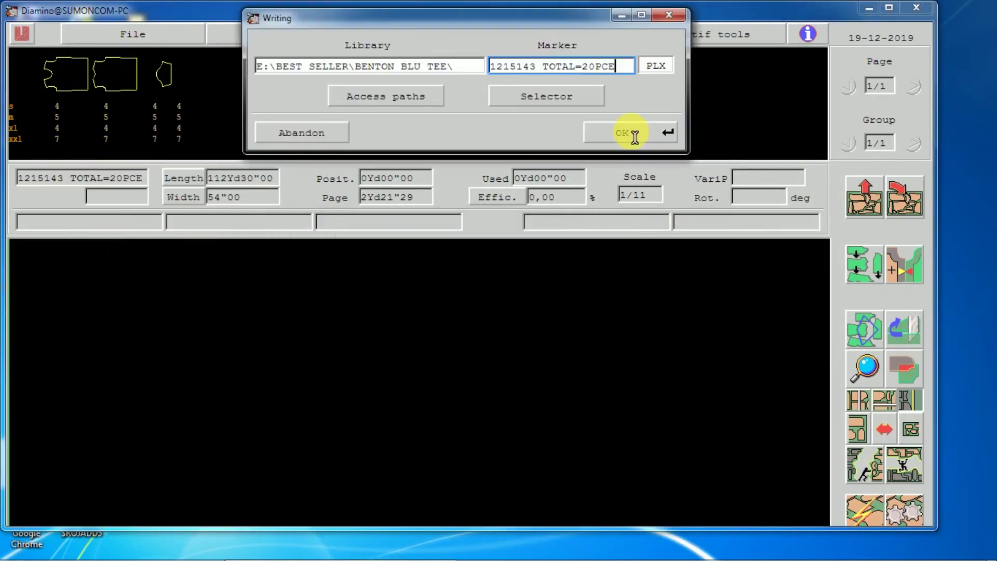
# Pick Cut=61,total=12pce.PLX in the Selector as the file to save into.
pyautogui.click(561, 95)
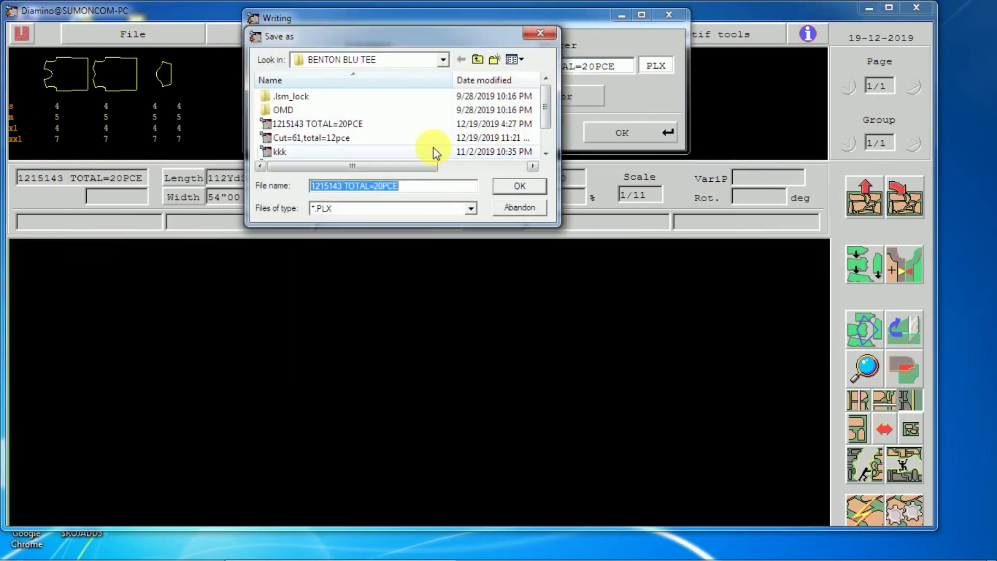
pyautogui.click(338, 123)
pyautogui.scroll(-2, 338, 120)
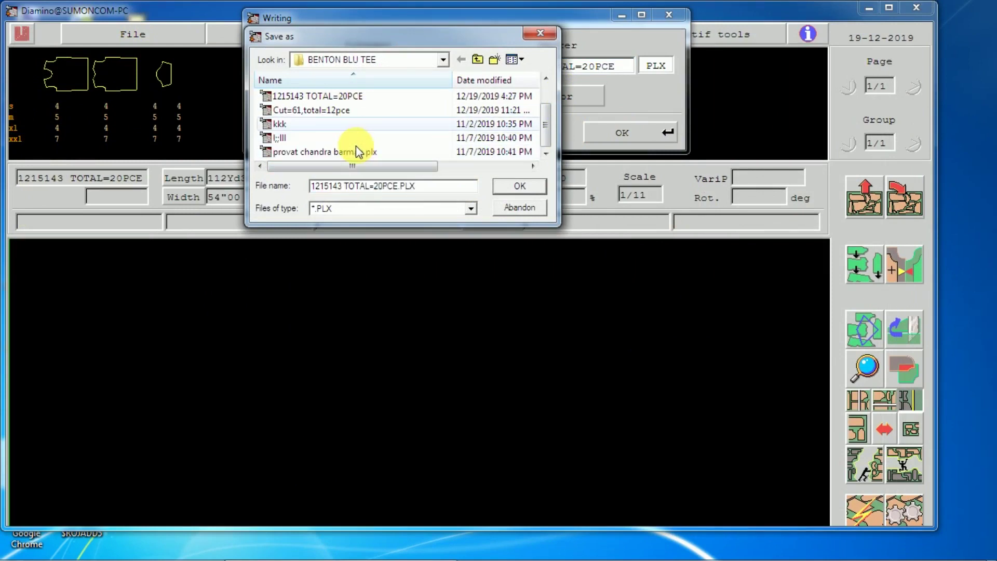
pyautogui.click(332, 110)
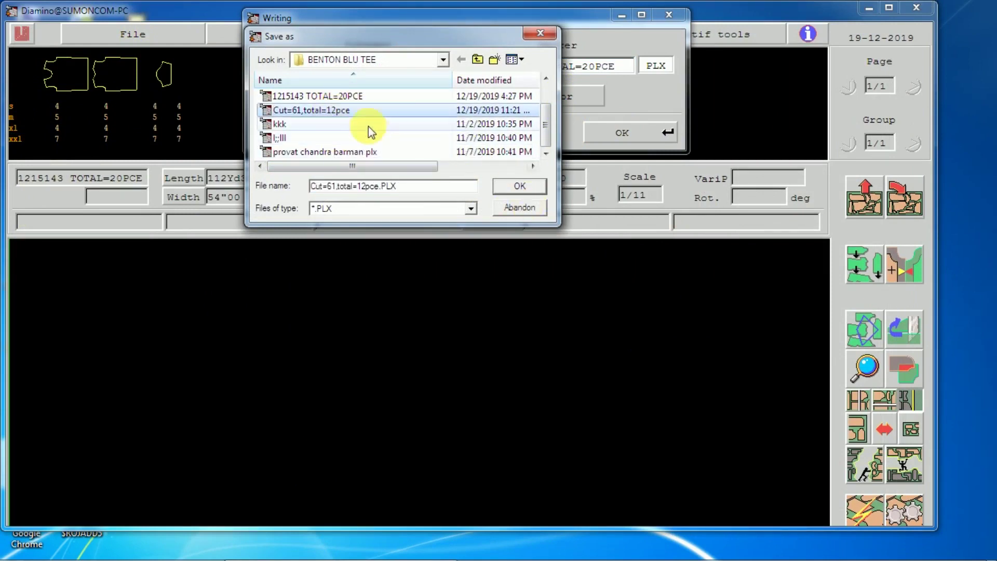
pyautogui.scroll(2, 341, 117)
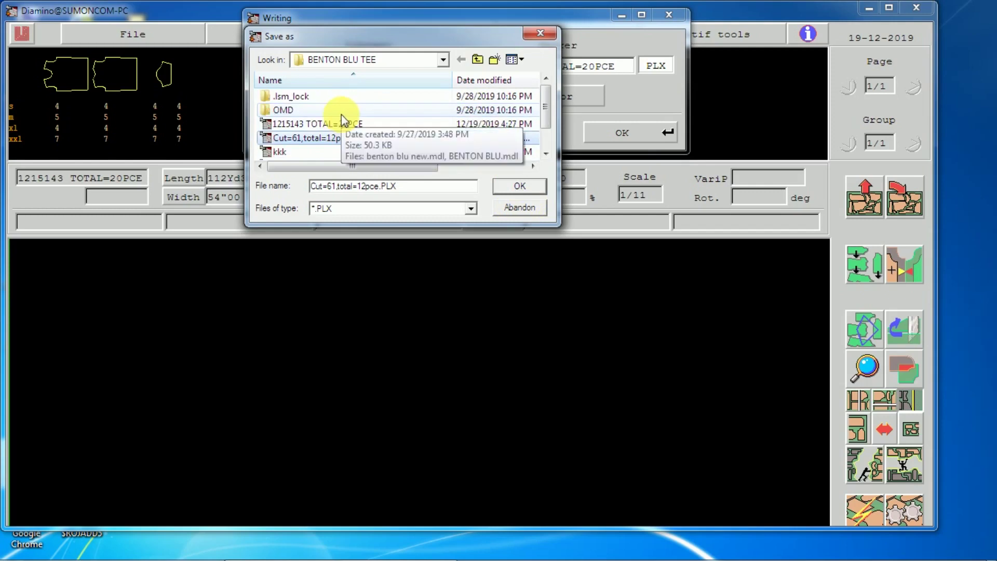
pyautogui.scroll(-2, 341, 114)
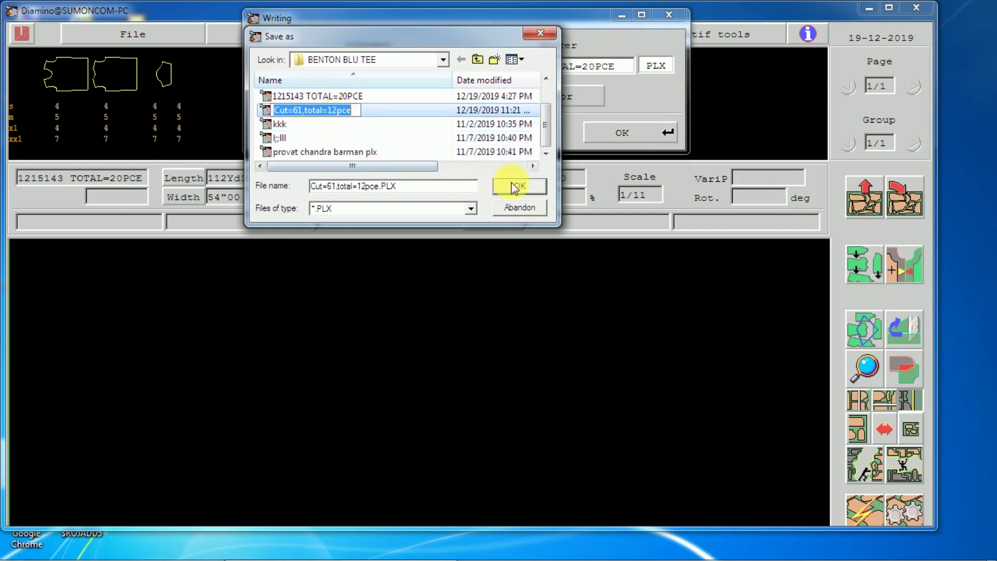
pyautogui.click(343, 111)
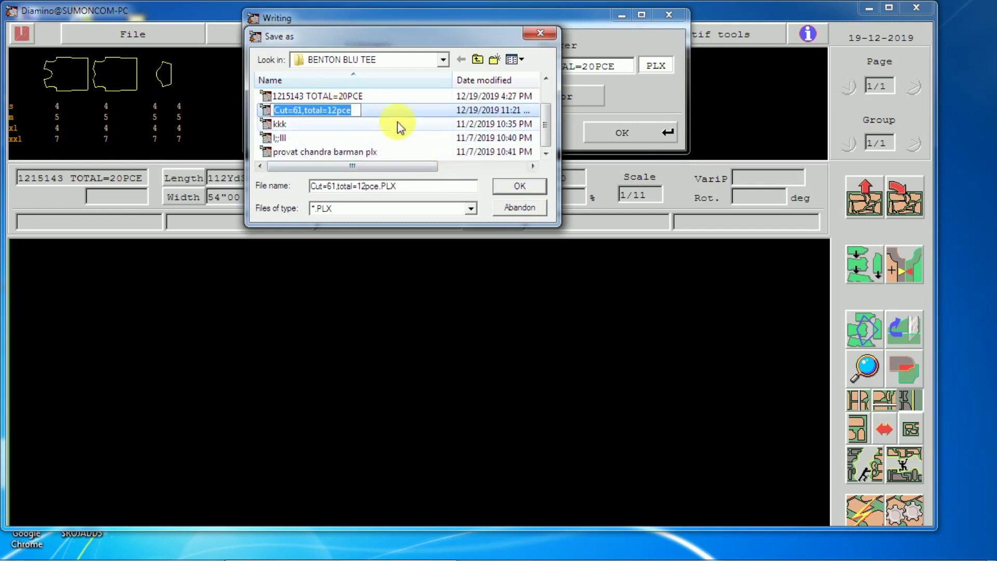
pyautogui.click(519, 185)
pyautogui.click(519, 185)
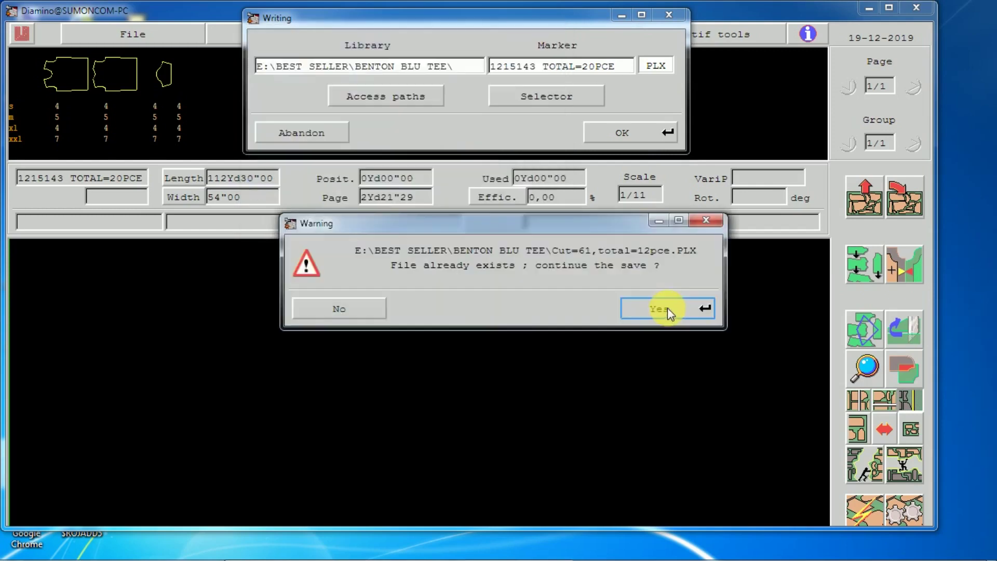
# Confirm the overwrite and open marker Cut=61,total=12pce.
pyautogui.click(665, 308)
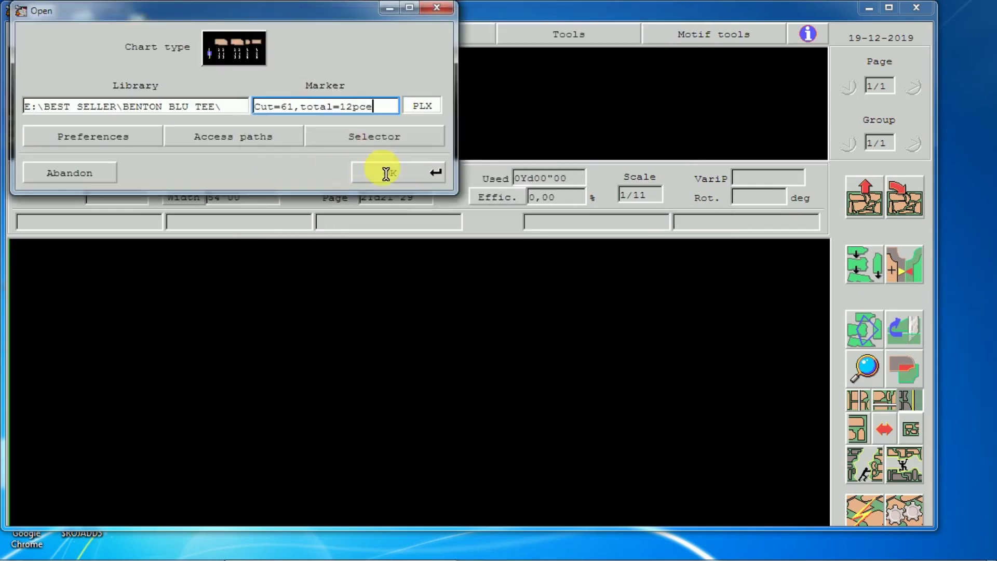
pyautogui.click(386, 172)
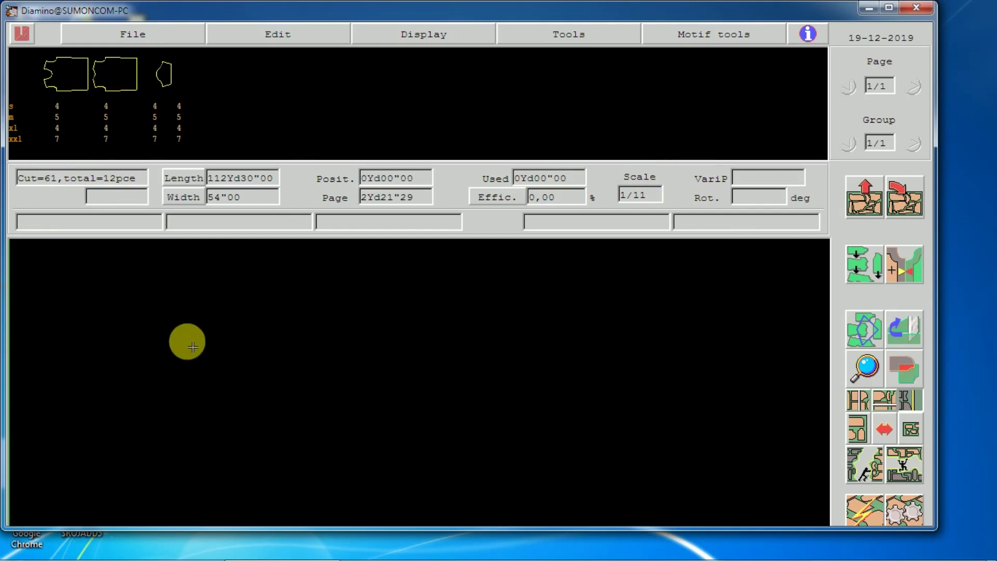
# In Marker generalities, change the piece rotation modes.
pyautogui.doubleClick(192, 347)
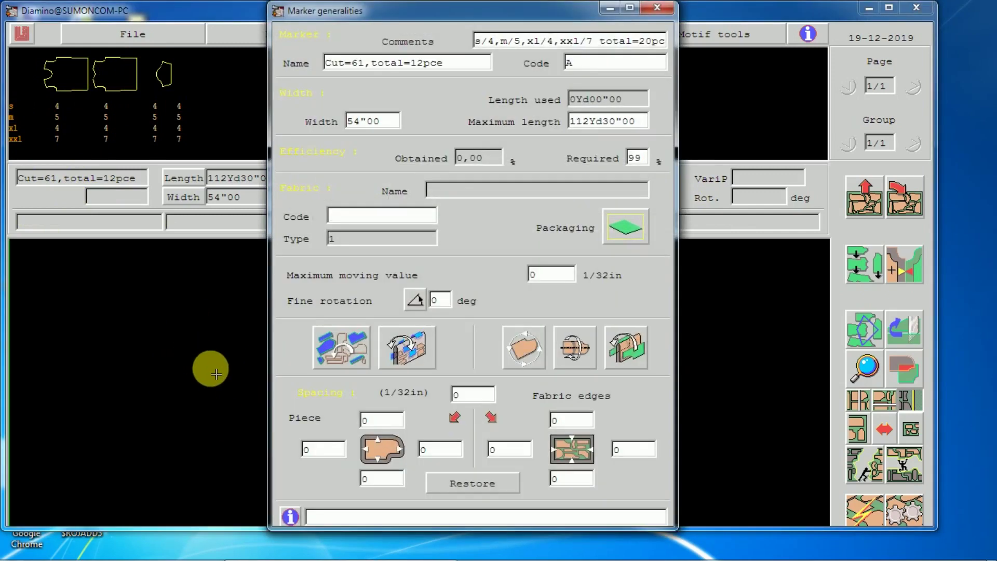
pyautogui.click(344, 348)
pyautogui.click(427, 353)
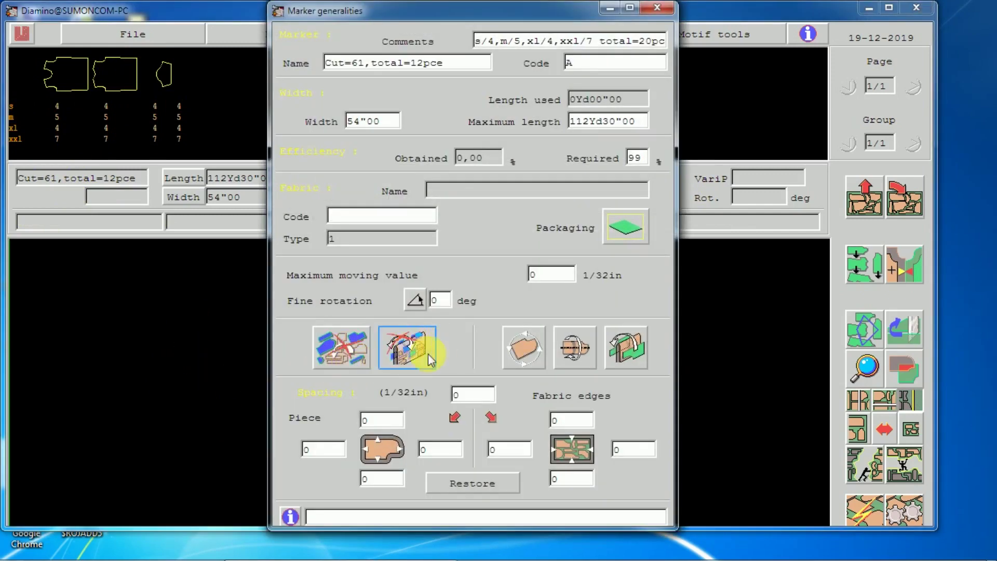
pyautogui.click(520, 357)
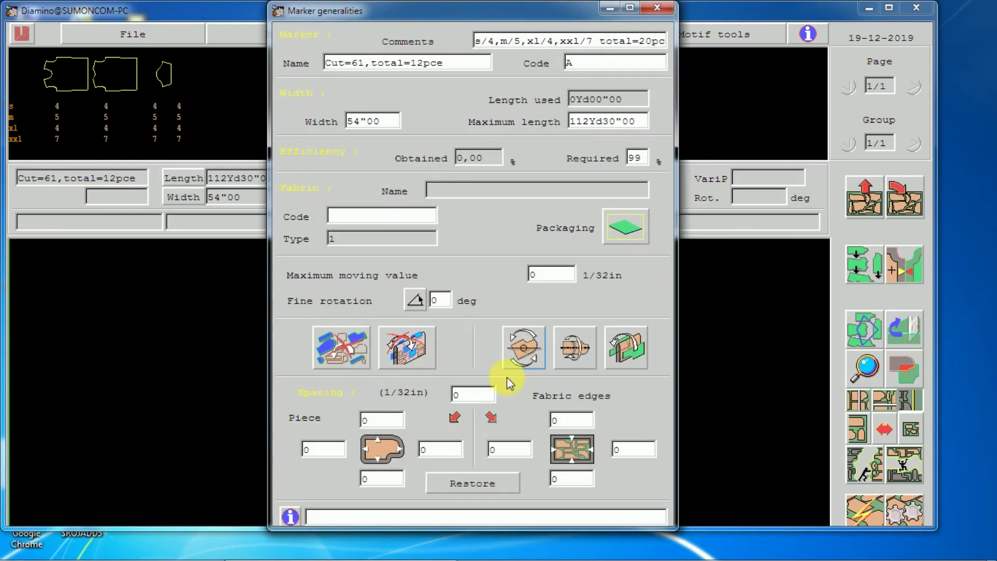
pyautogui.click(516, 340)
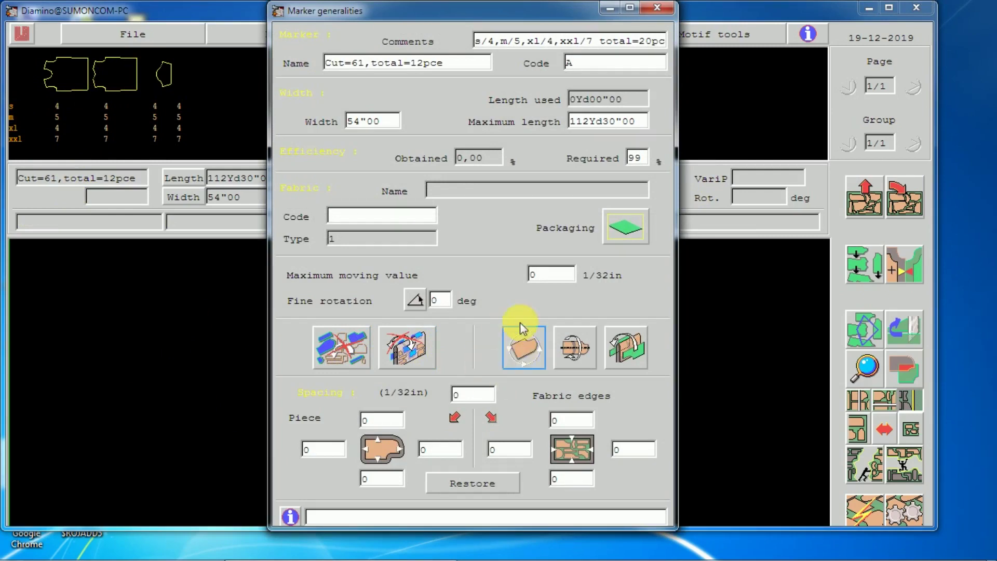
pyautogui.click(519, 341)
pyautogui.click(576, 352)
# Close the extra placement options palette and confirm the marker settings.
pyautogui.click(577, 352)
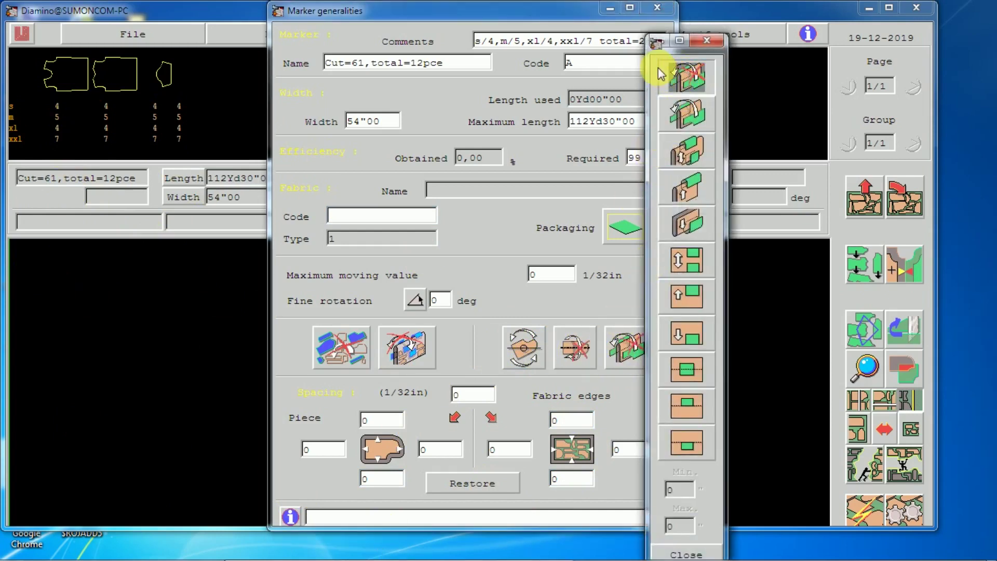
pyautogui.moveTo(650, 38); pyautogui.dragTo(640, 5)
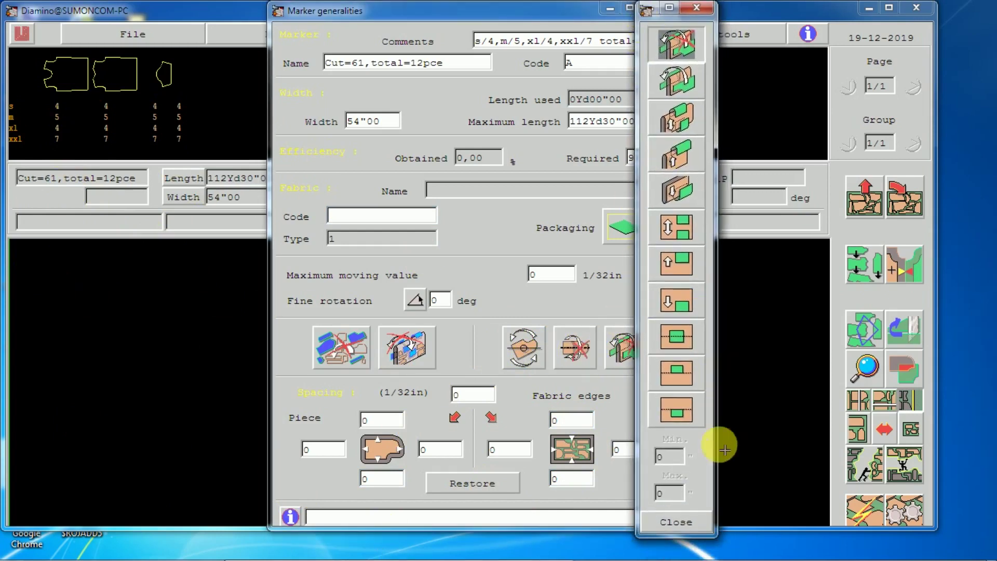
pyautogui.click(681, 522)
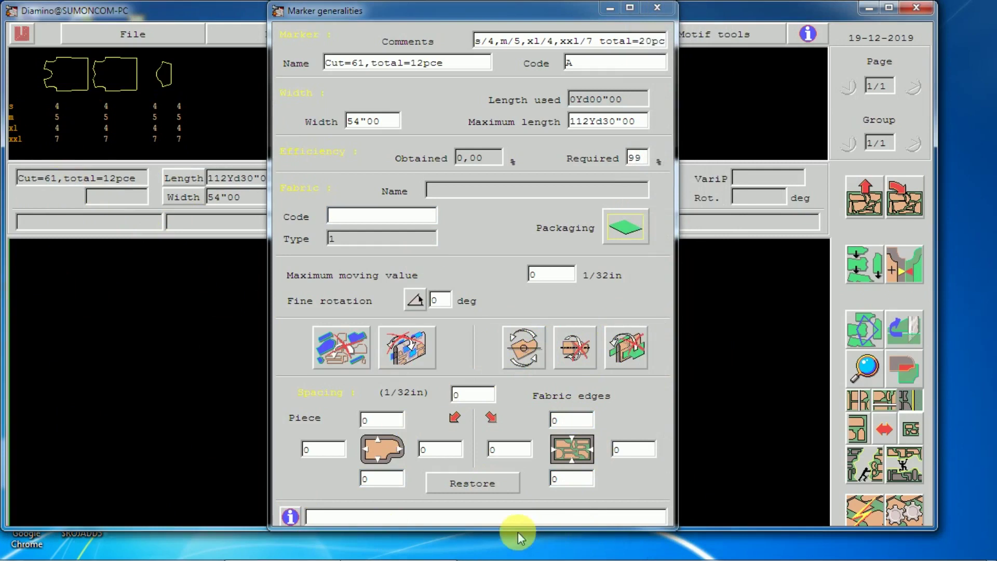
pyautogui.click(567, 16)
pyautogui.moveTo(568, 16); pyautogui.dragTo(557, 0)
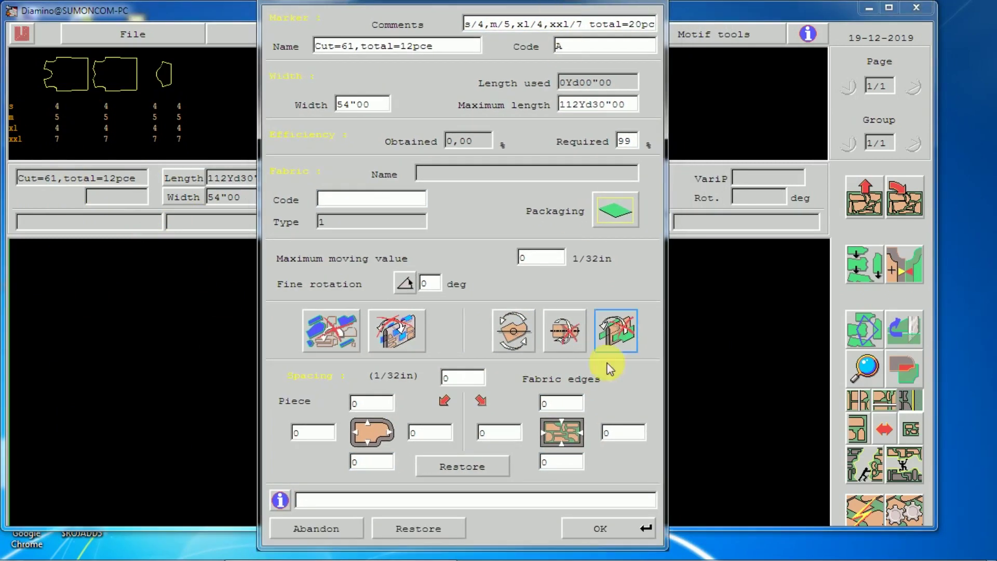
pyautogui.click(600, 528)
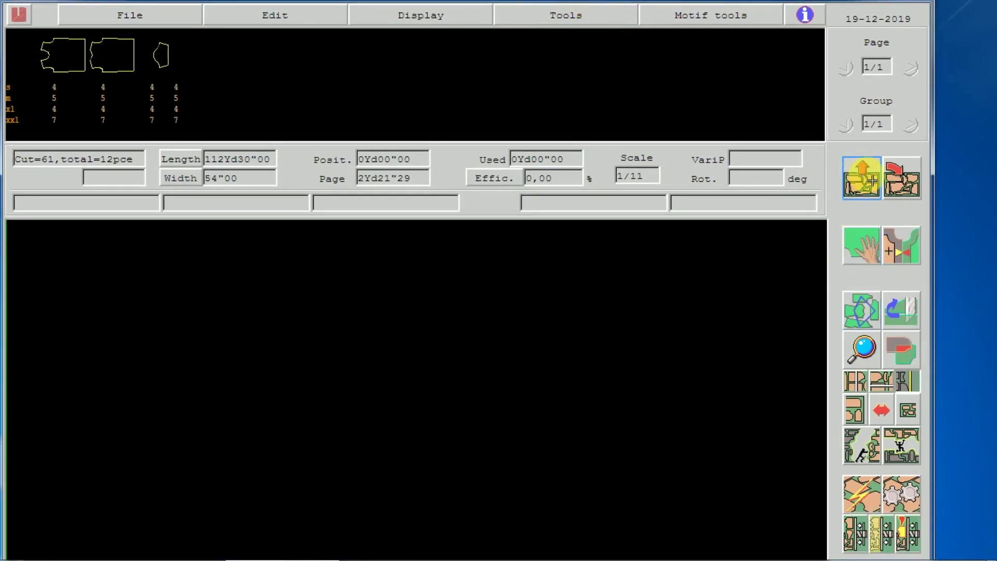
# Place an xxl piece at the marker start and check the maximum length in marker settings.
pyautogui.click(54, 119)
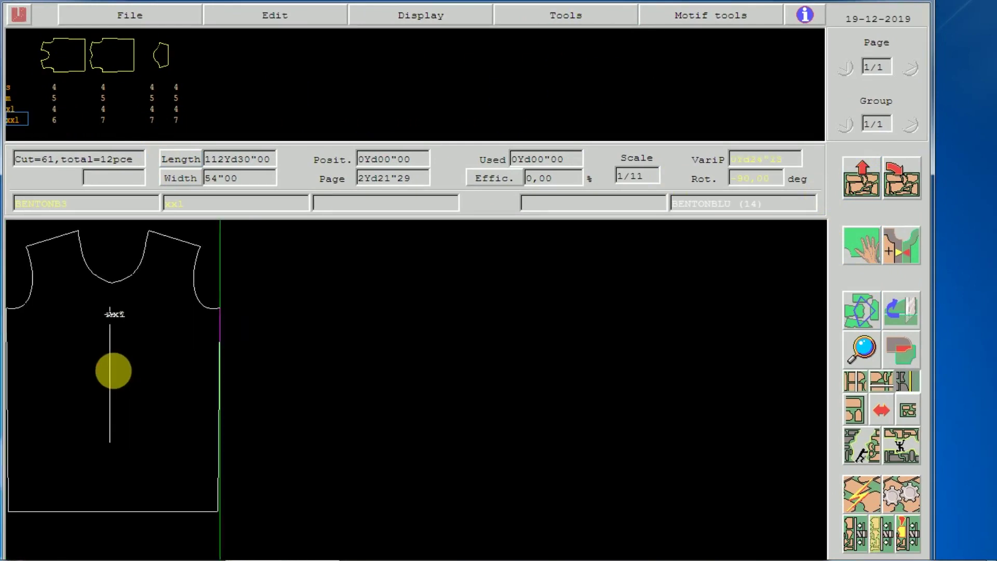
pyautogui.click(111, 367)
pyautogui.rightClick(396, 325)
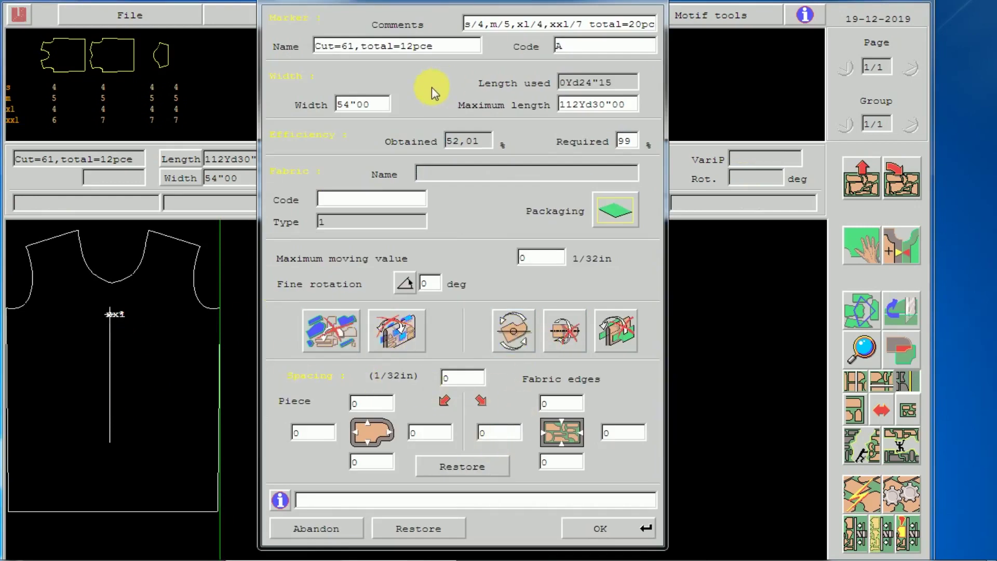
pyautogui.click(573, 104)
pyautogui.click(600, 528)
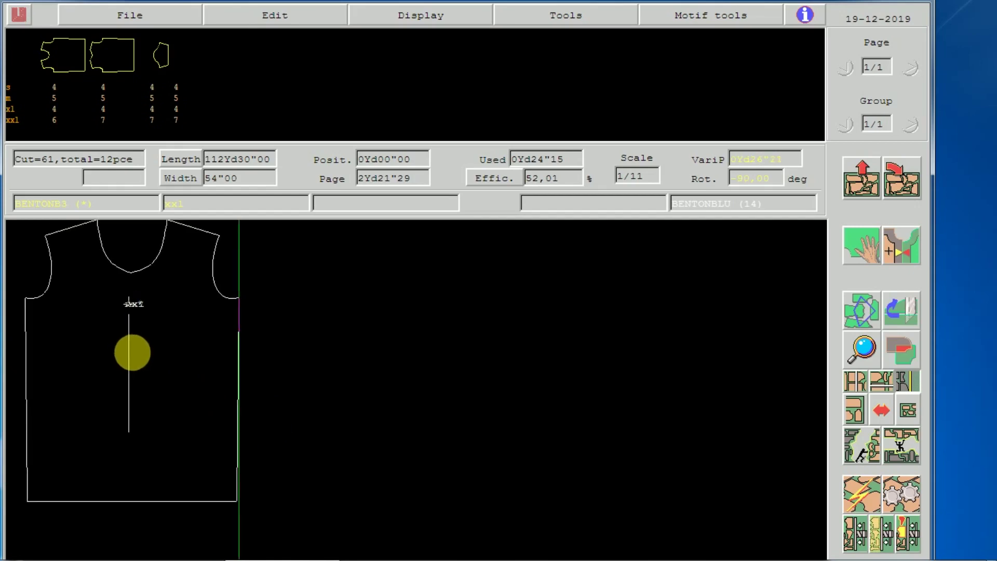
# Place three more xxl pieces for 63,89% efficiency, then request rejecting all pieces.
pyautogui.click(114, 355)
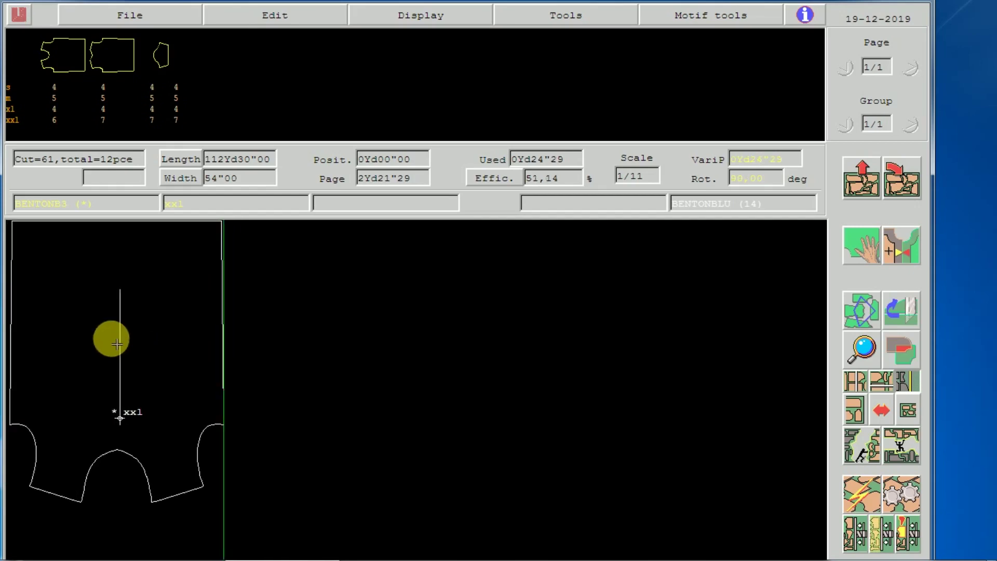
pyautogui.click(104, 119)
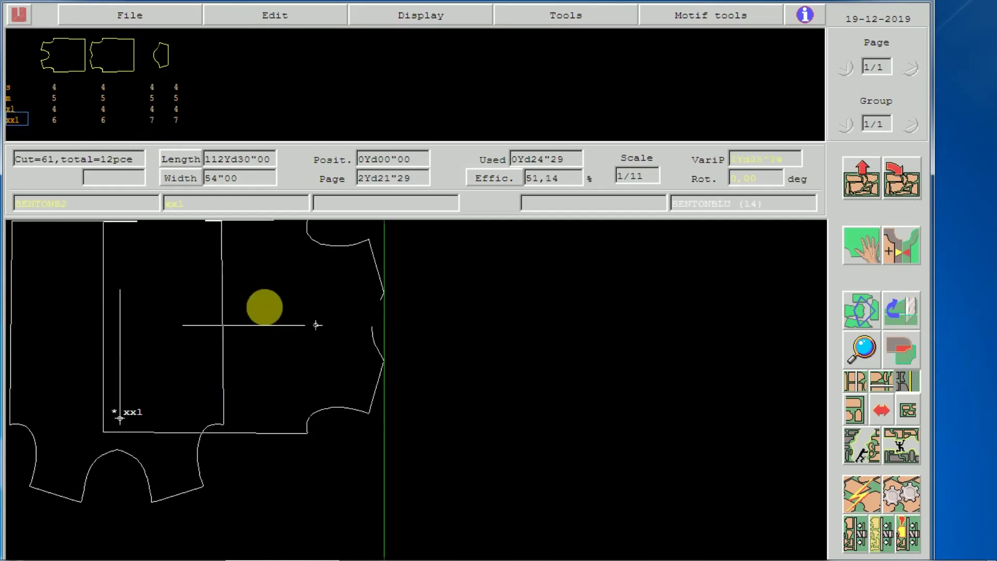
pyautogui.click(359, 319)
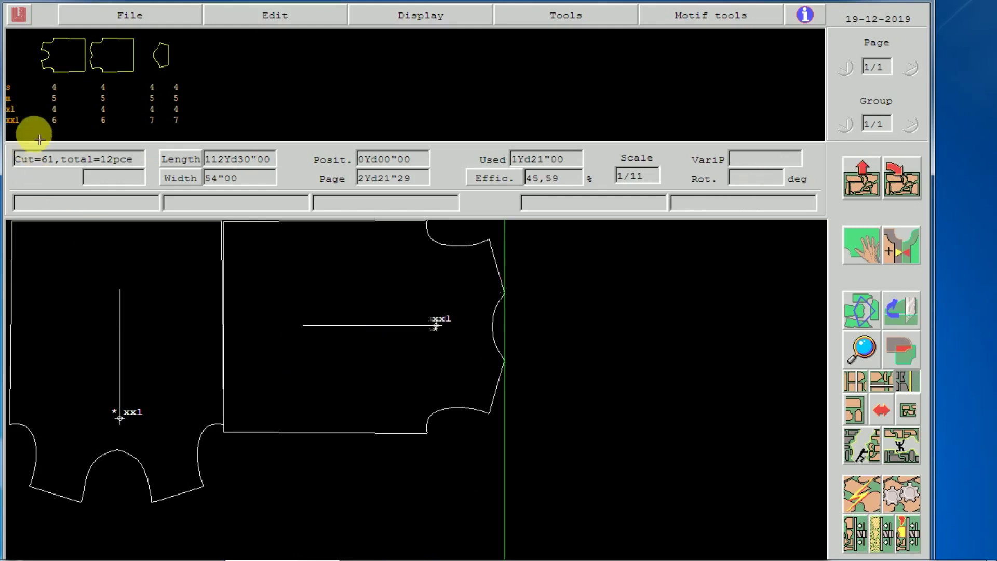
pyautogui.click(66, 125)
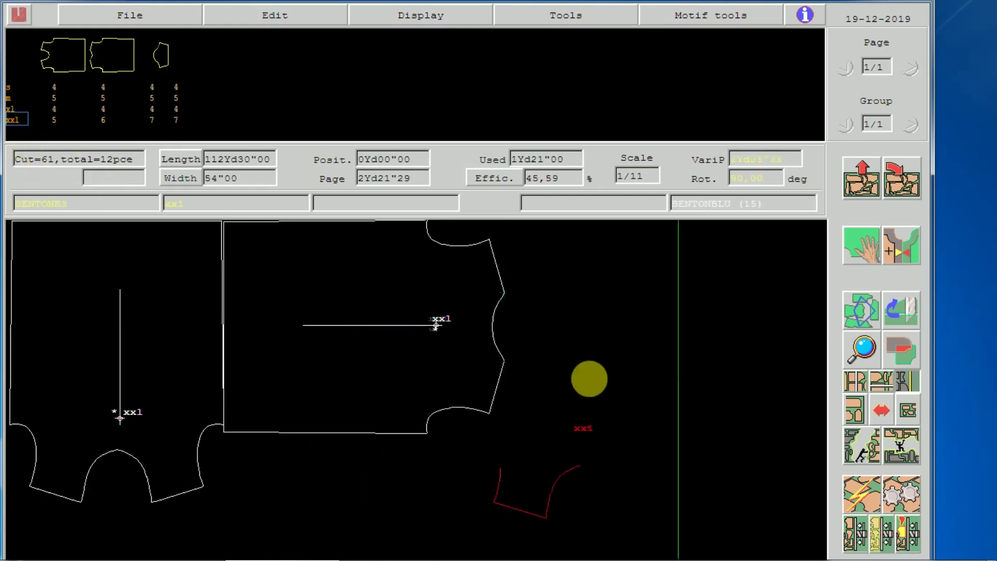
pyautogui.click(608, 366)
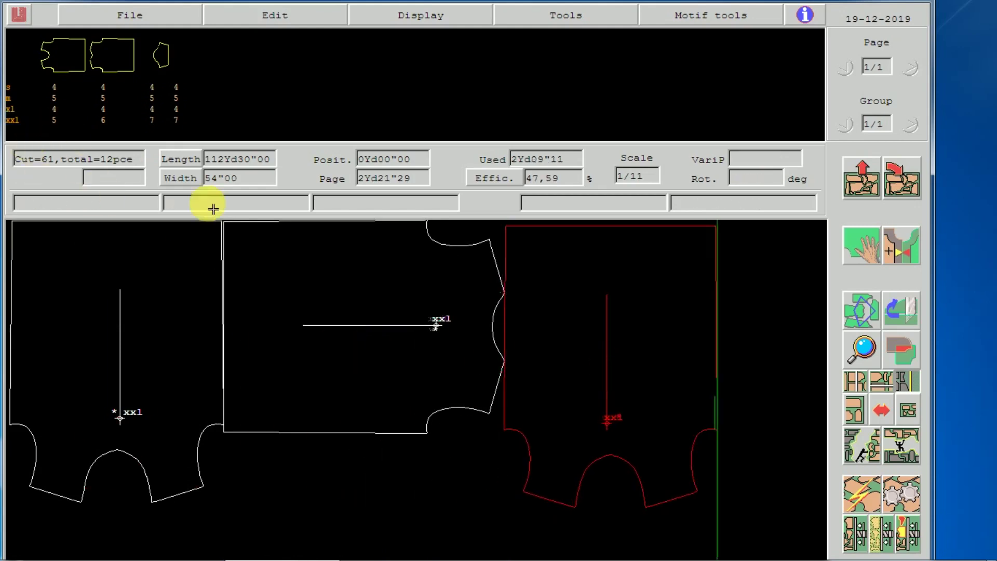
pyautogui.click(105, 119)
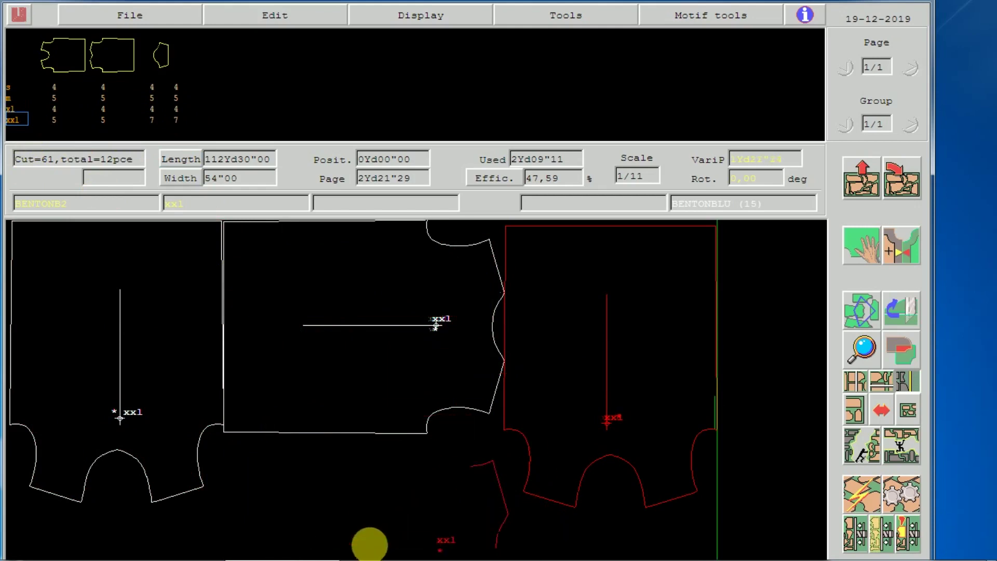
pyautogui.click(369, 542)
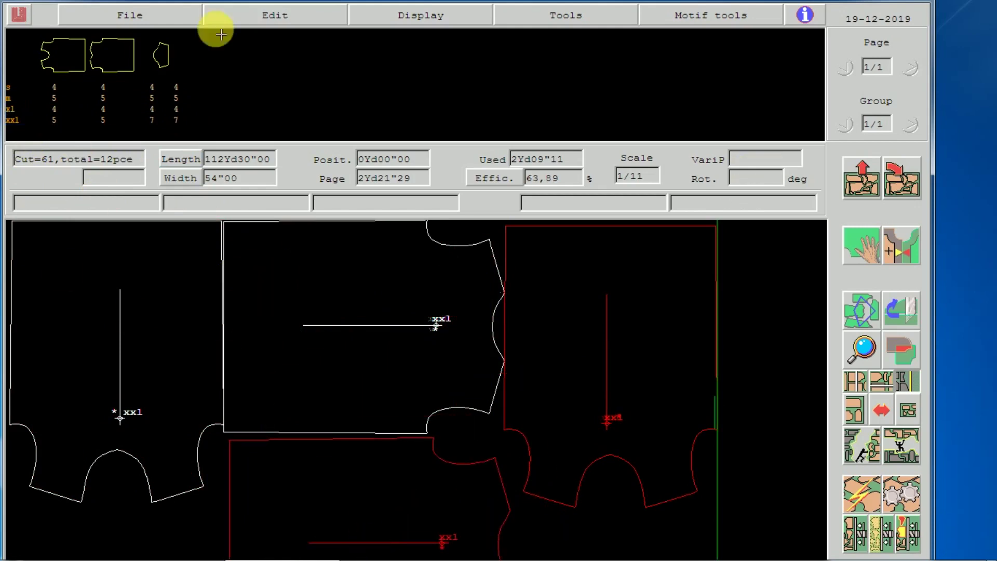
pyautogui.click(902, 180)
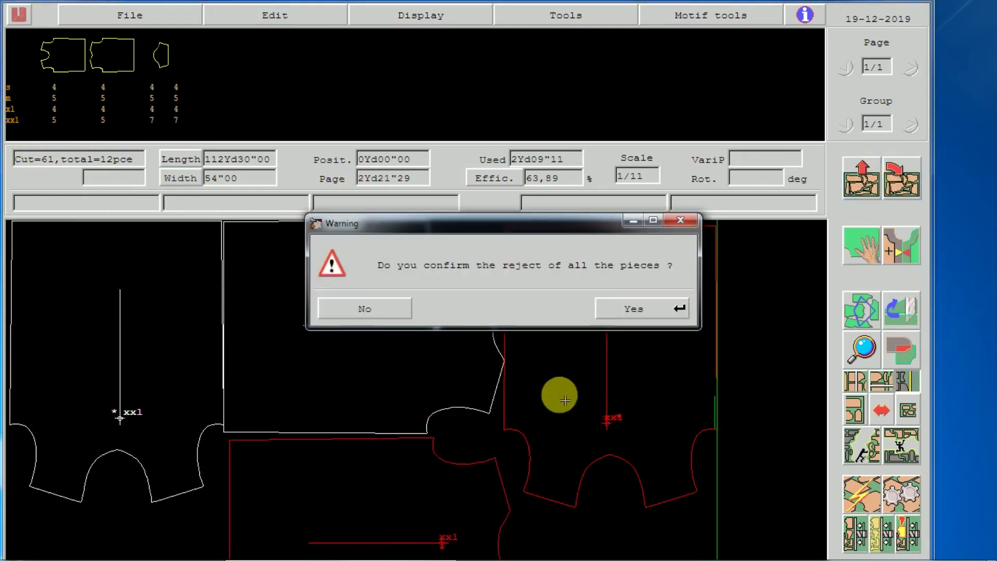
# Reject all pieces, accept automatic finish preferences, and auto-nest to 81,89% efficiency using 18Yd14"17.
pyautogui.click(609, 317)
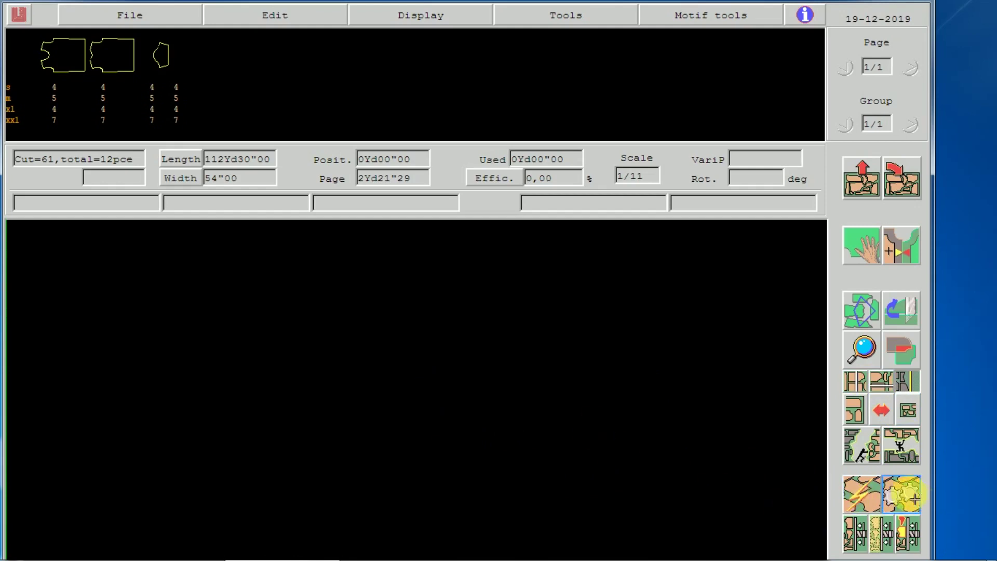
pyautogui.rightClick(897, 494)
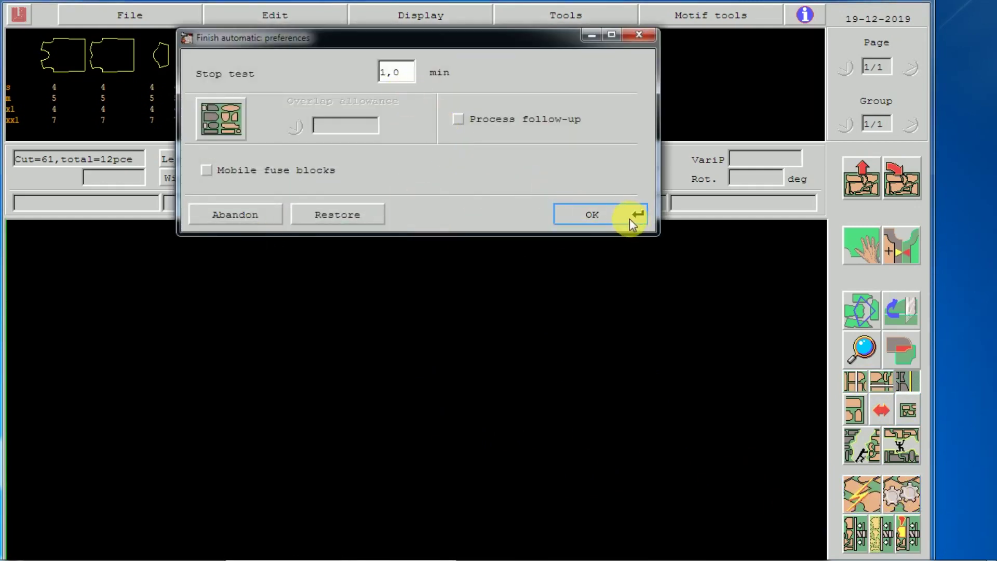
pyautogui.click(612, 214)
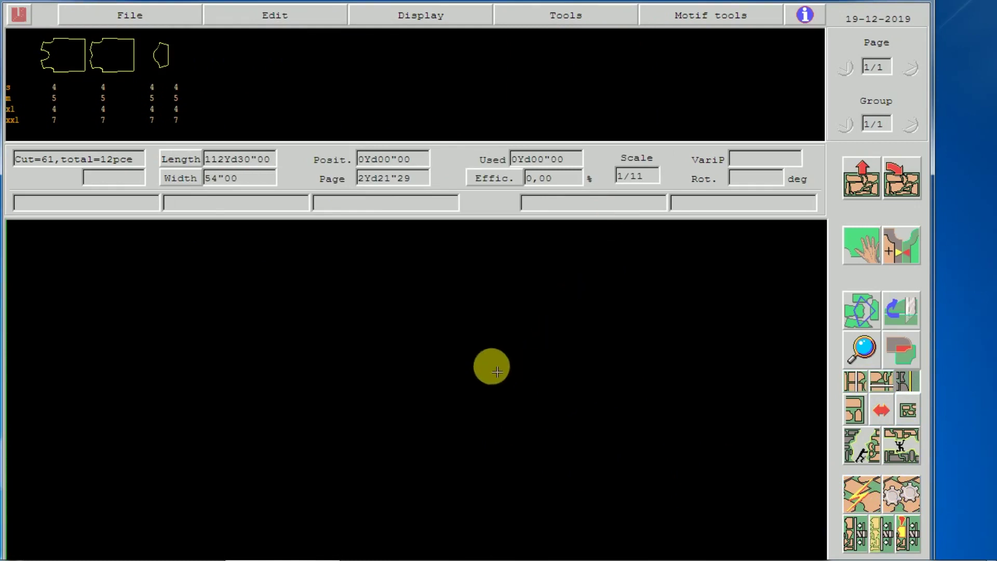
pyautogui.click(897, 501)
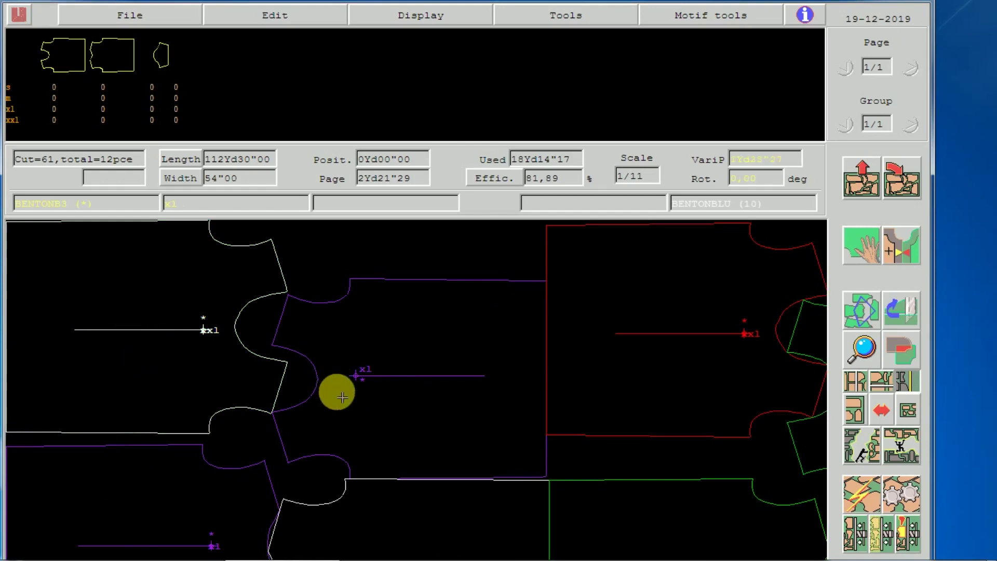
# Turn on Main area shape filling and view the whole colour-filled marker.
pyautogui.click(426, 22)
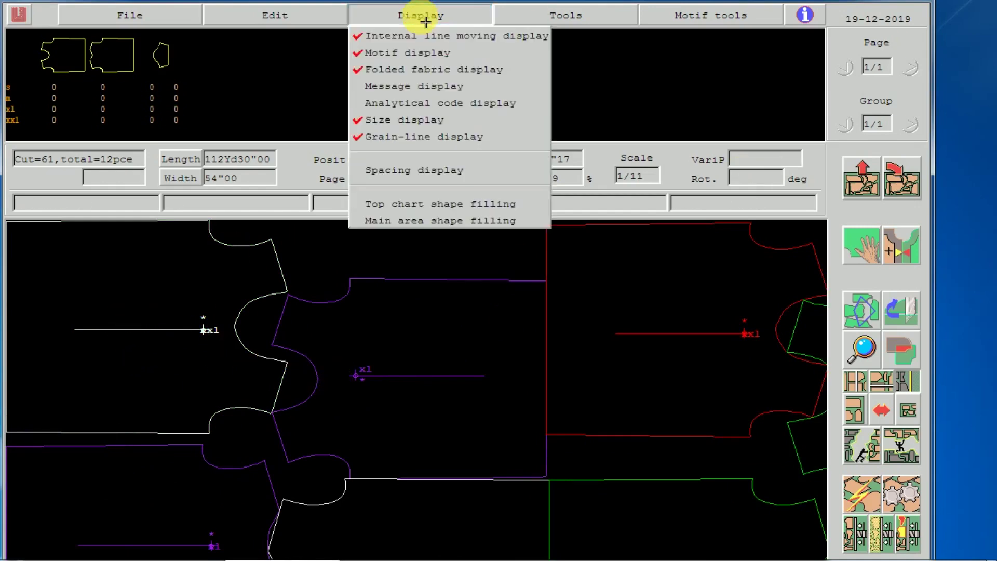
pyautogui.click(443, 222)
pyautogui.click(450, 15)
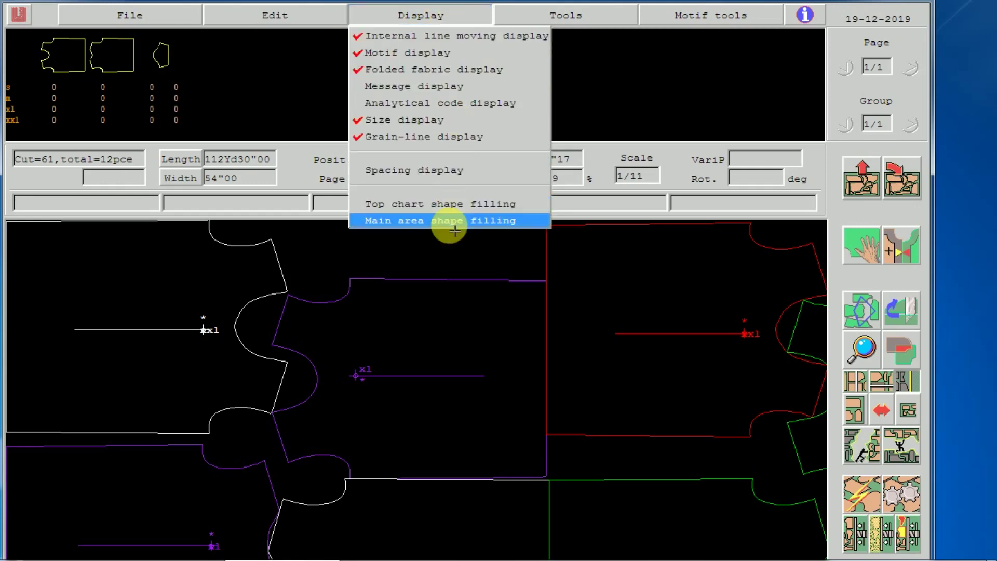
pyautogui.click(455, 228)
pyautogui.click(438, 19)
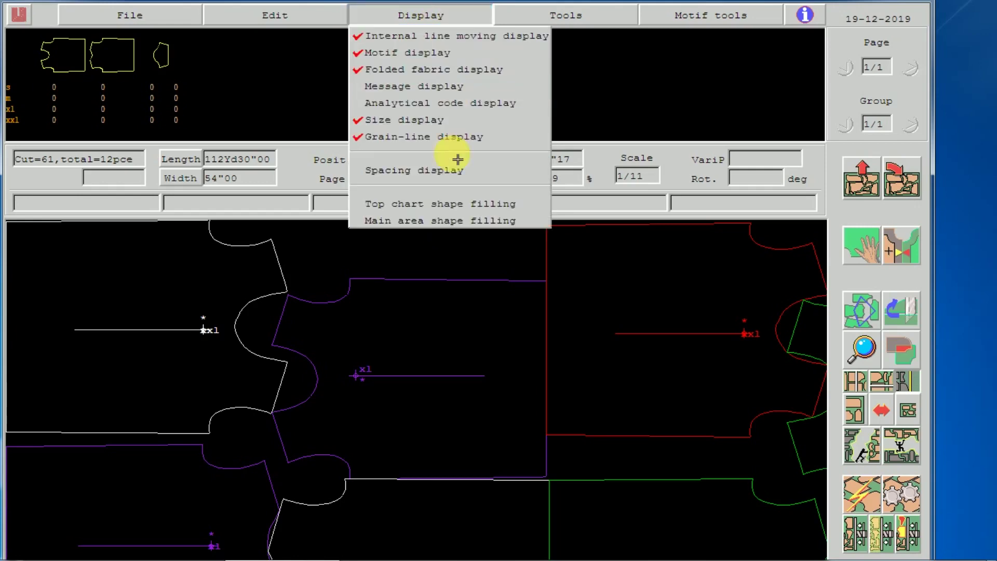
pyautogui.click(444, 220)
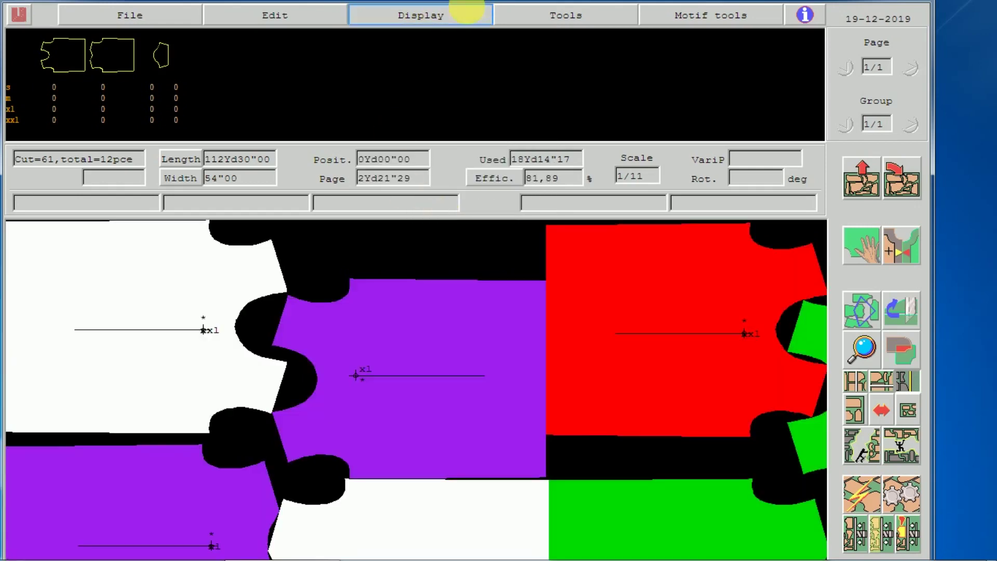
pyautogui.click(429, 372)
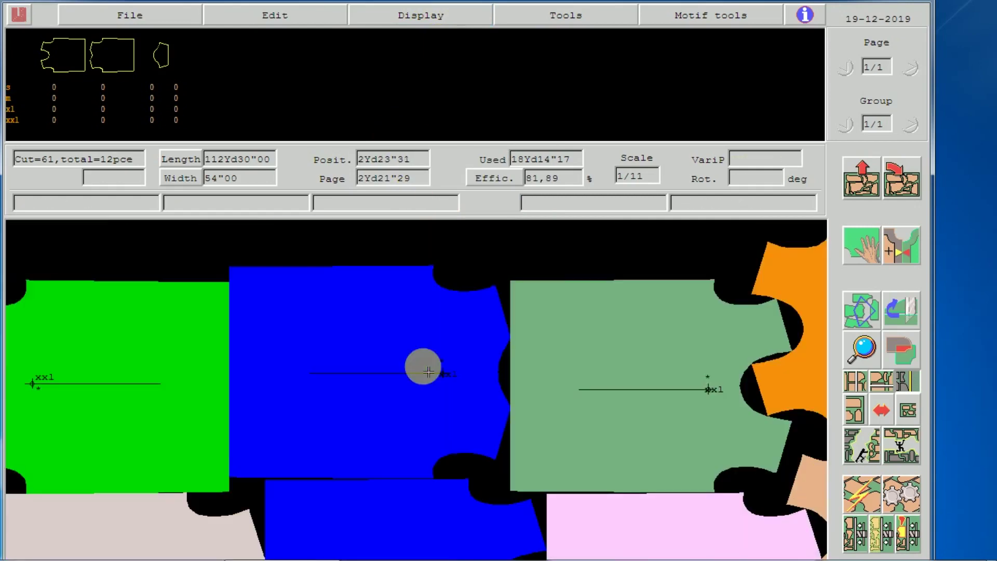
pyautogui.click(908, 412)
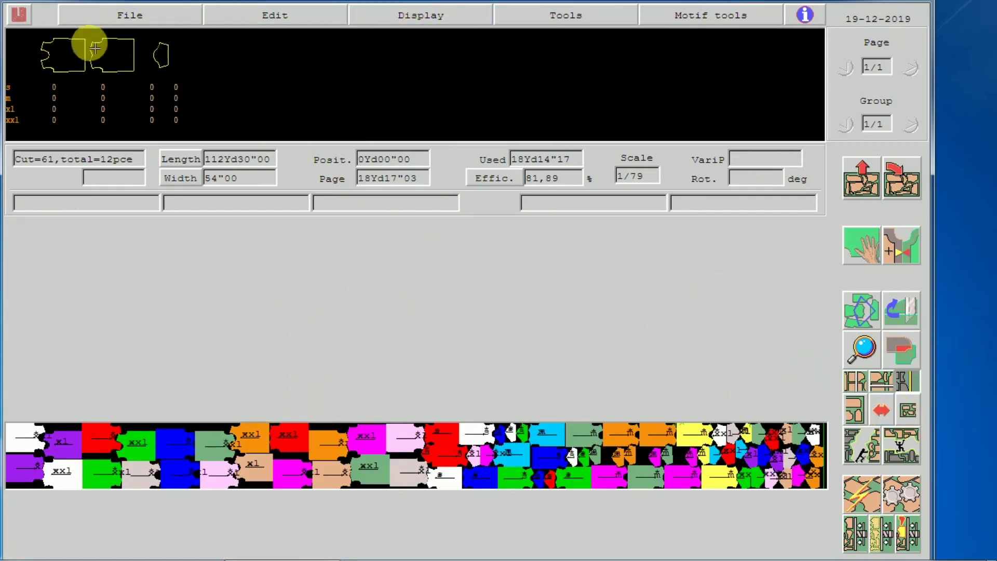
pyautogui.click(417, 15)
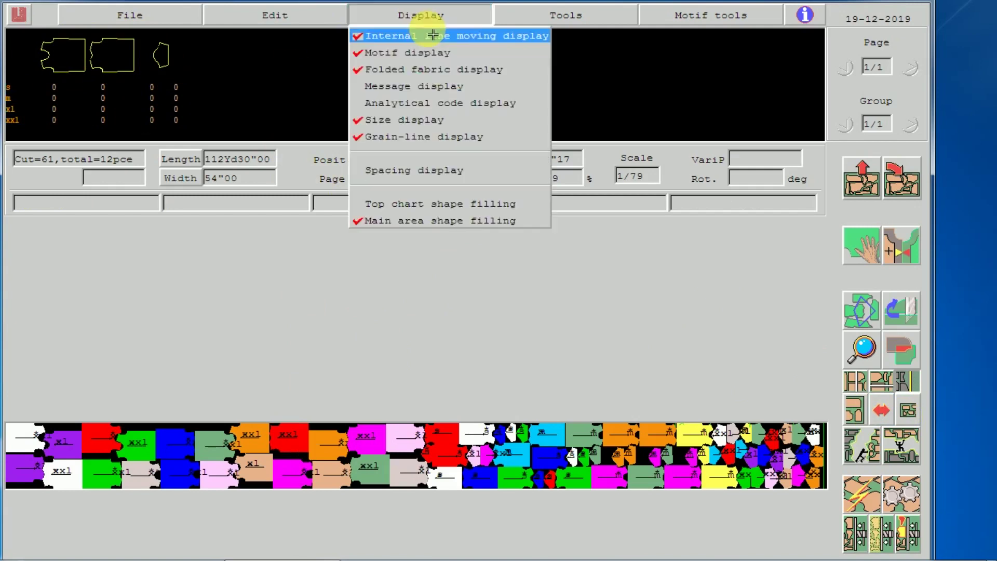
# Turn on Top chart shape filling so the chart's piece models show filled yellow.
pyautogui.click(448, 203)
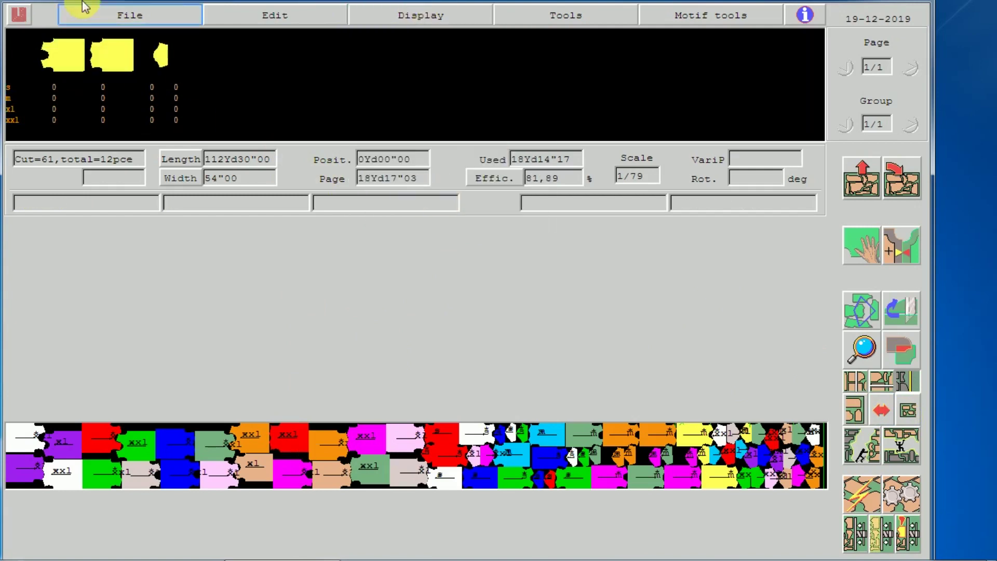